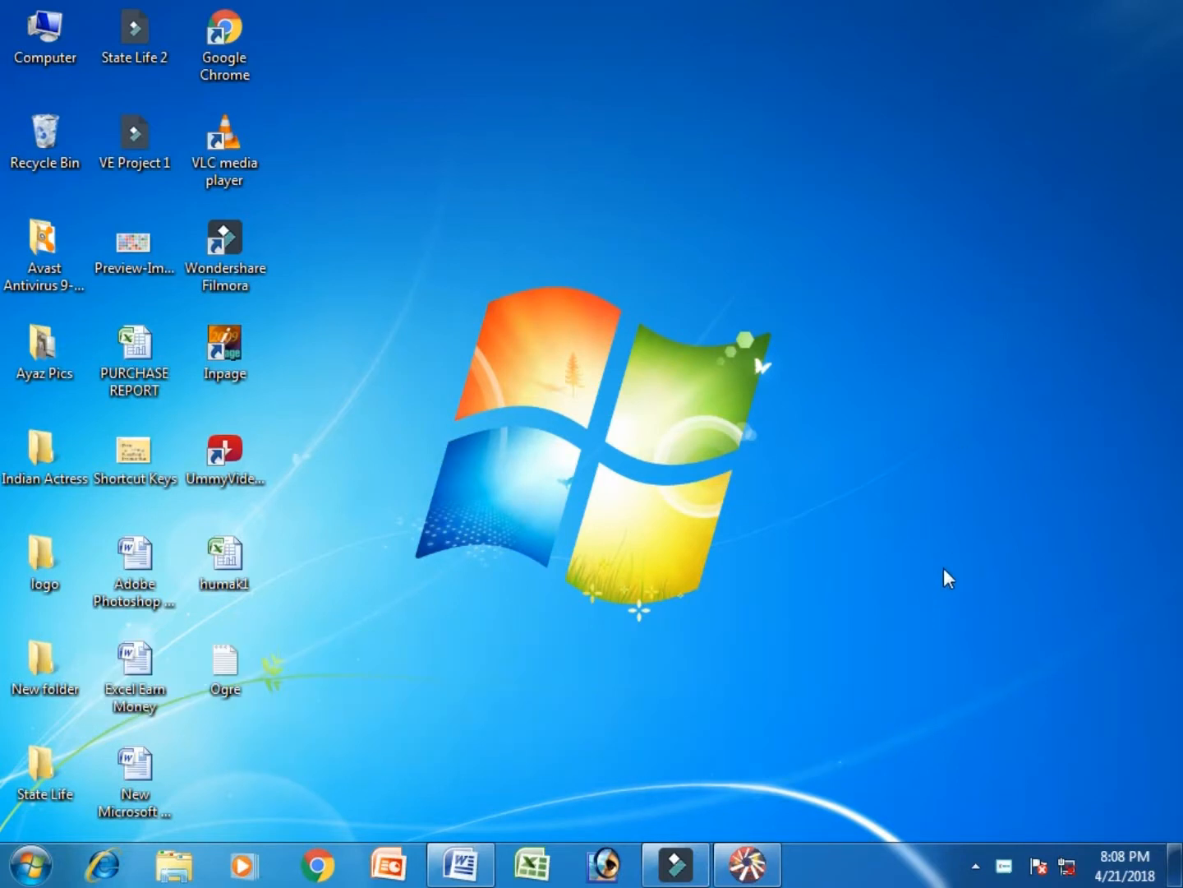
# - Switch to Flash 5 and draw a grey-filled rectangle across the full width of the stage's lower part as a road
pyautogui.click(747, 873)
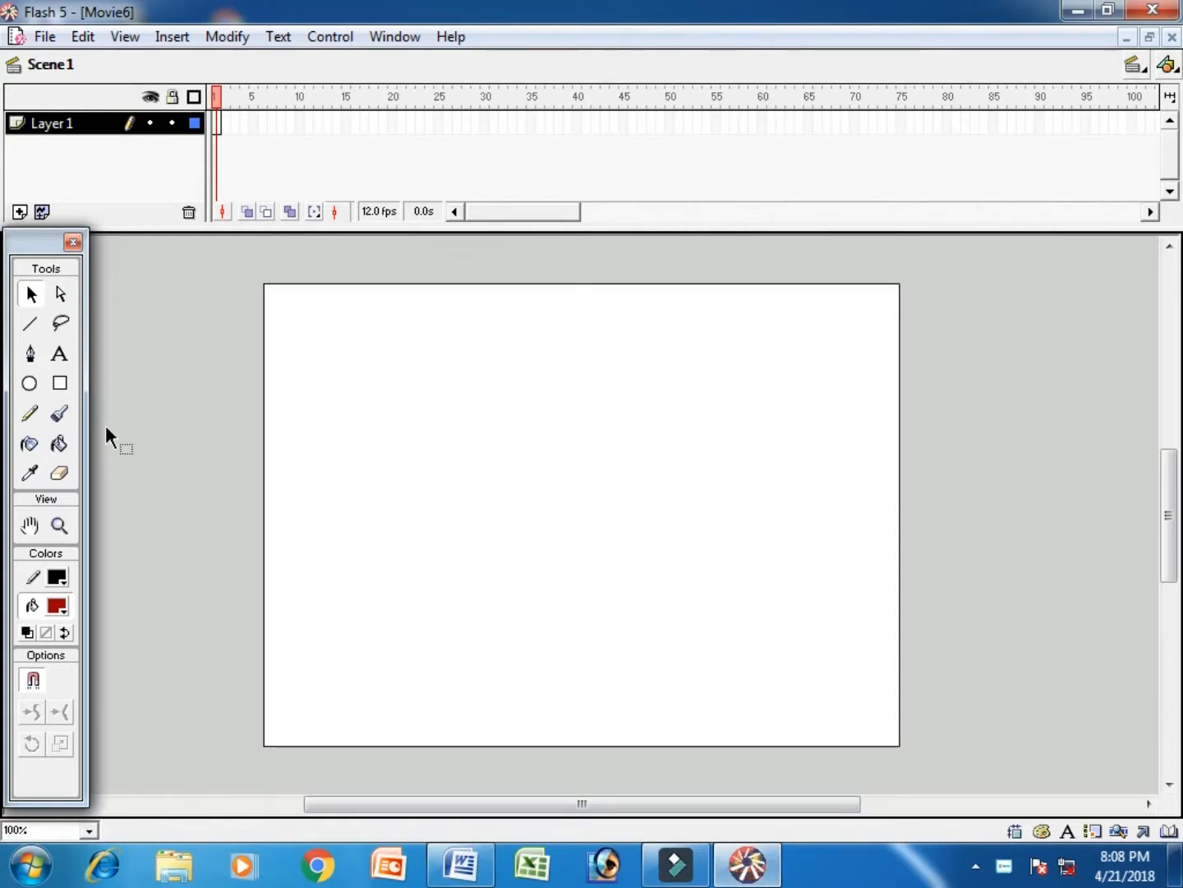
pyautogui.click(59, 385)
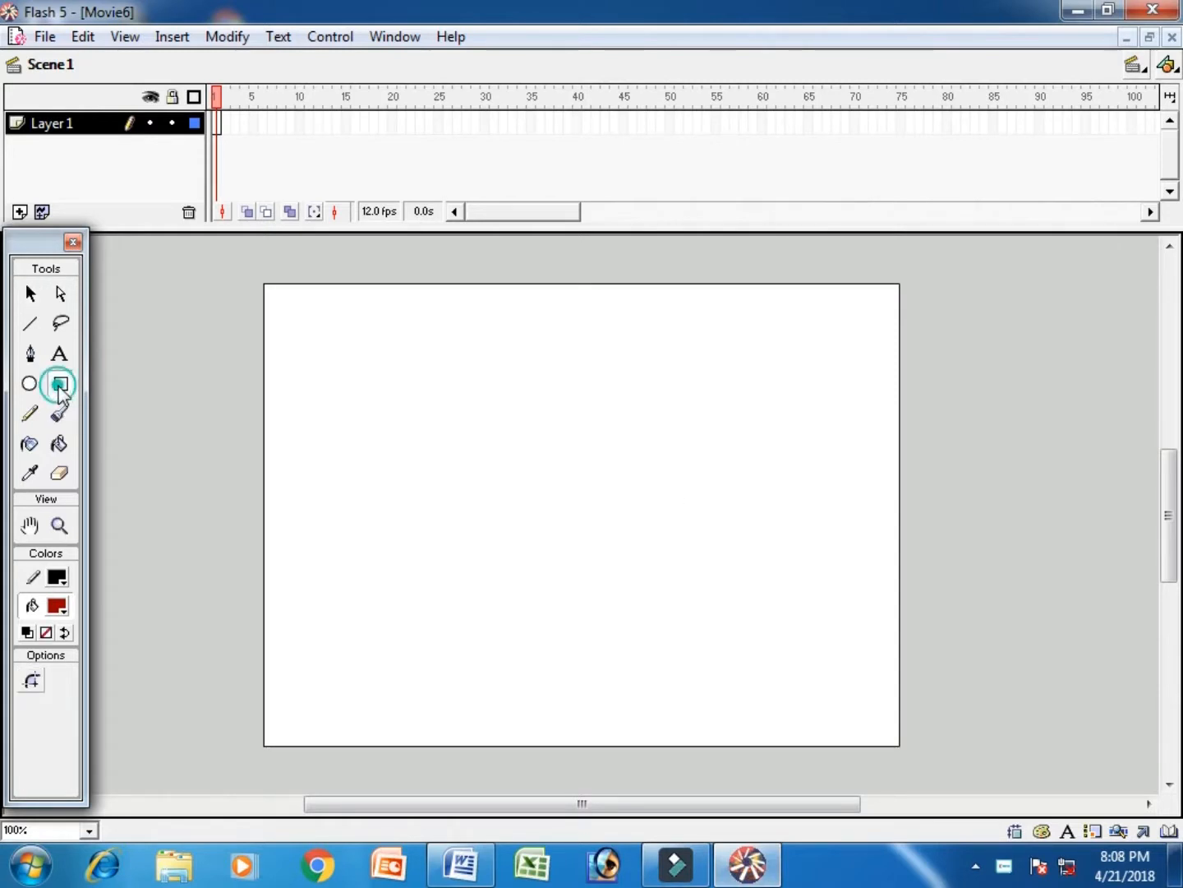
pyautogui.click(63, 608)
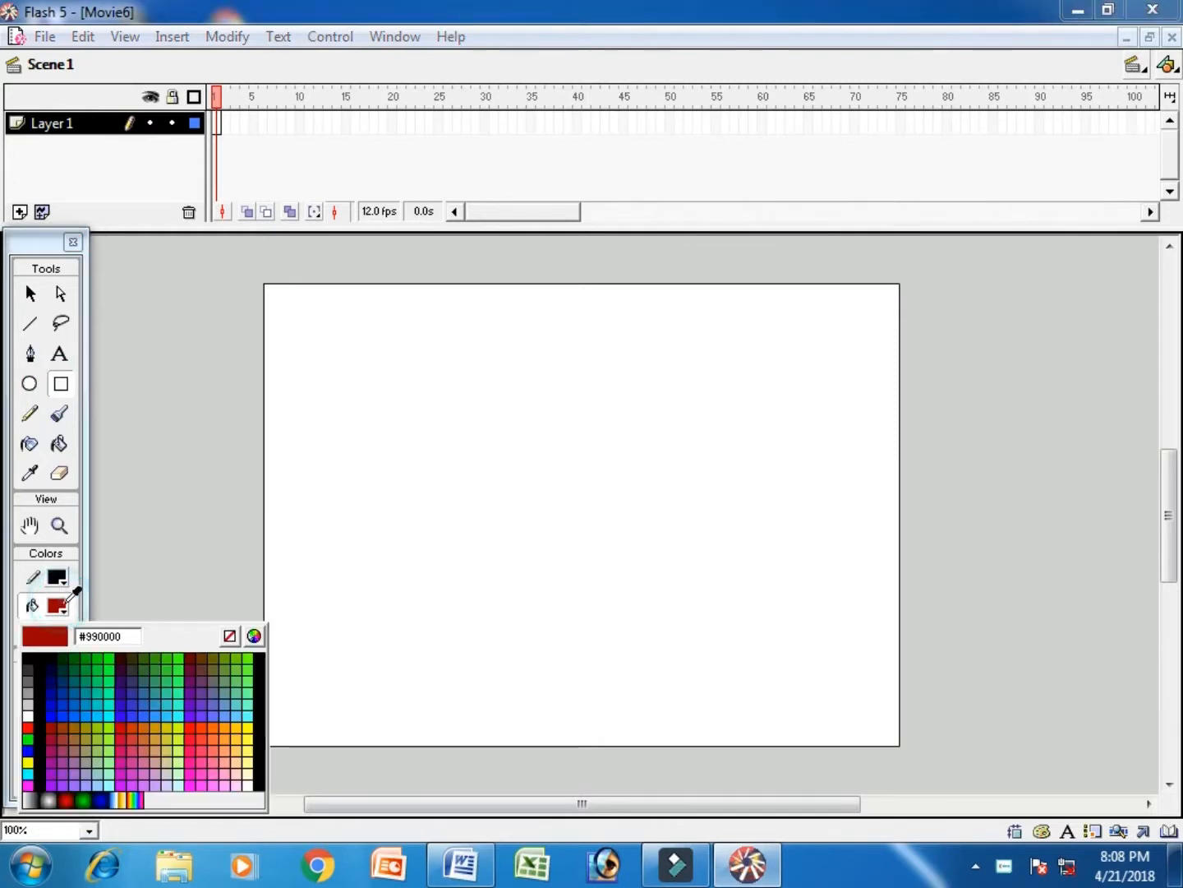
pyautogui.click(28, 692)
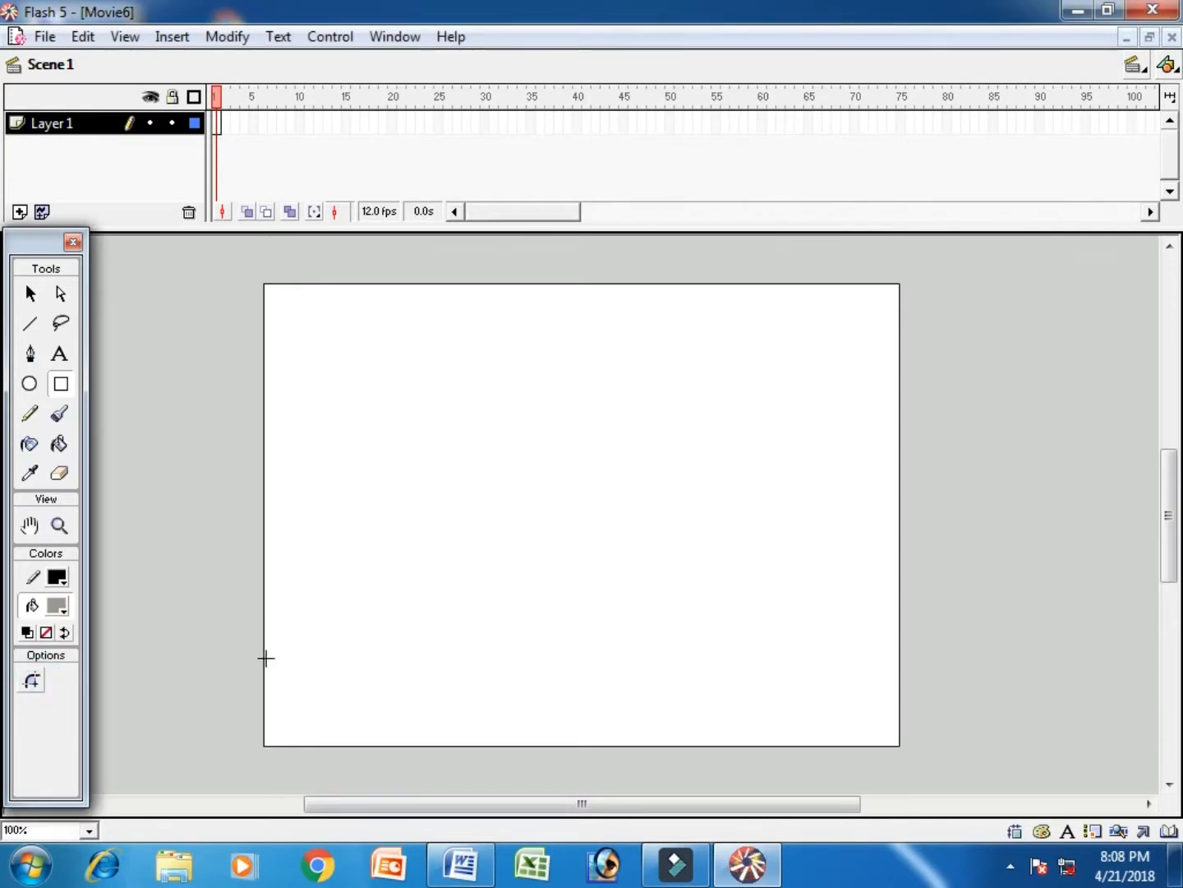
pyautogui.moveTo(264, 655); pyautogui.dragTo(900, 744)
# - Select the grey rectangle with its outline and nudge it down to align with the stage's bottom edge
pyautogui.click(32, 294)
pyautogui.click(535, 696)
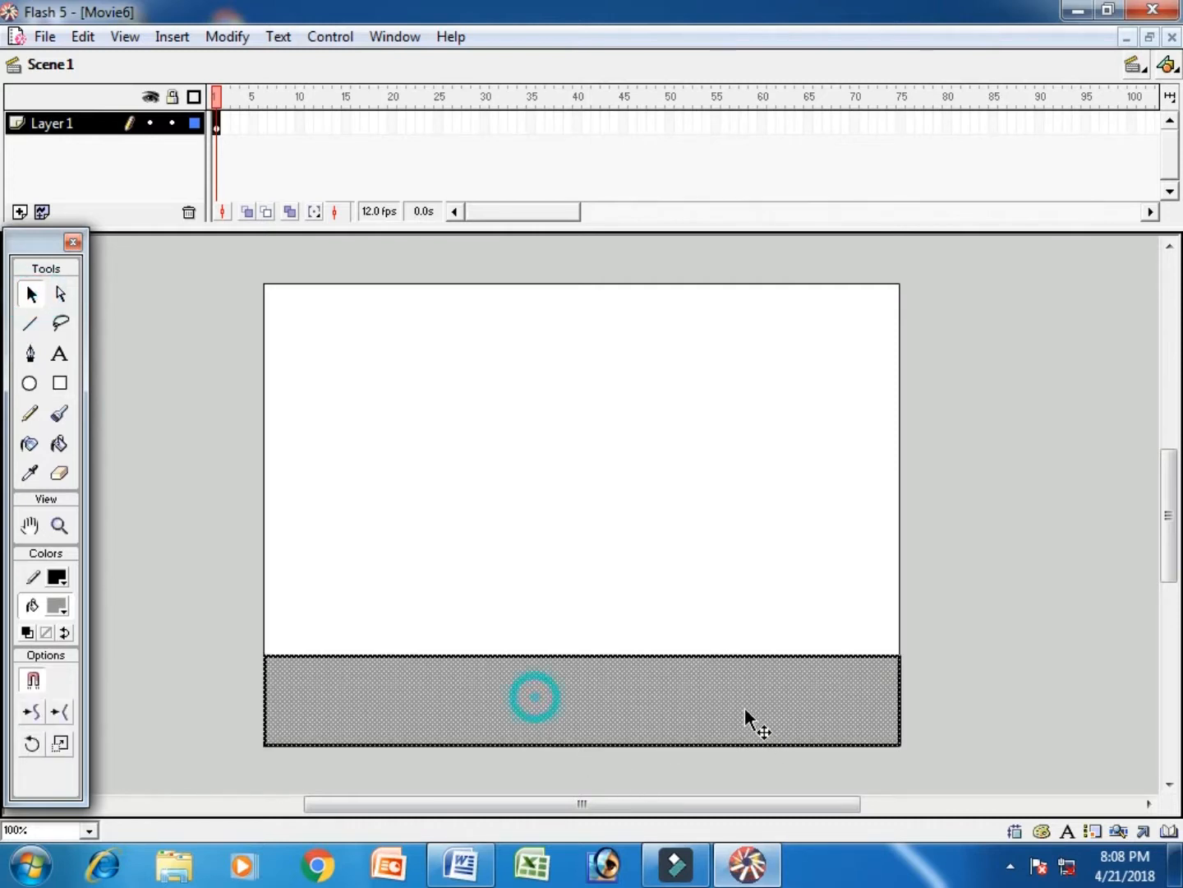
pyautogui.doubleClick(745, 707)
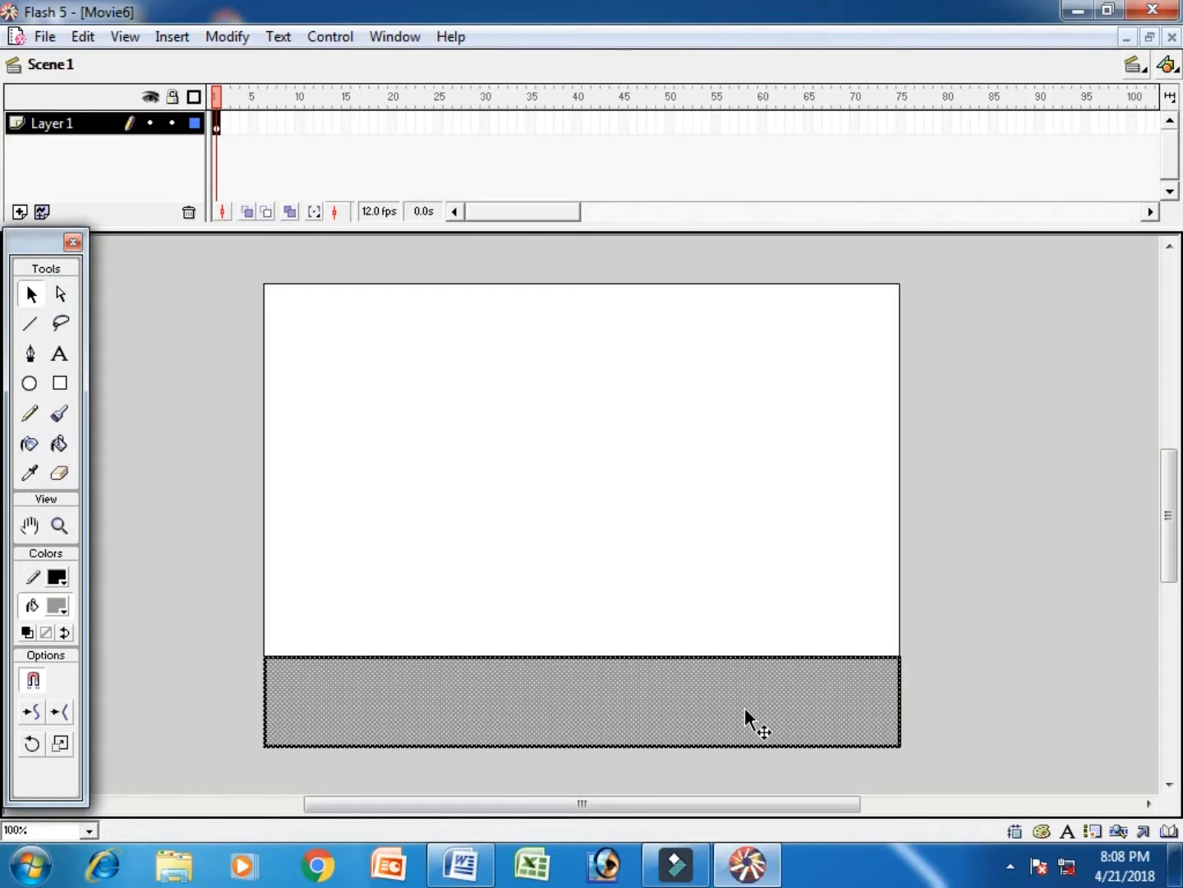
pyautogui.click(965, 633)
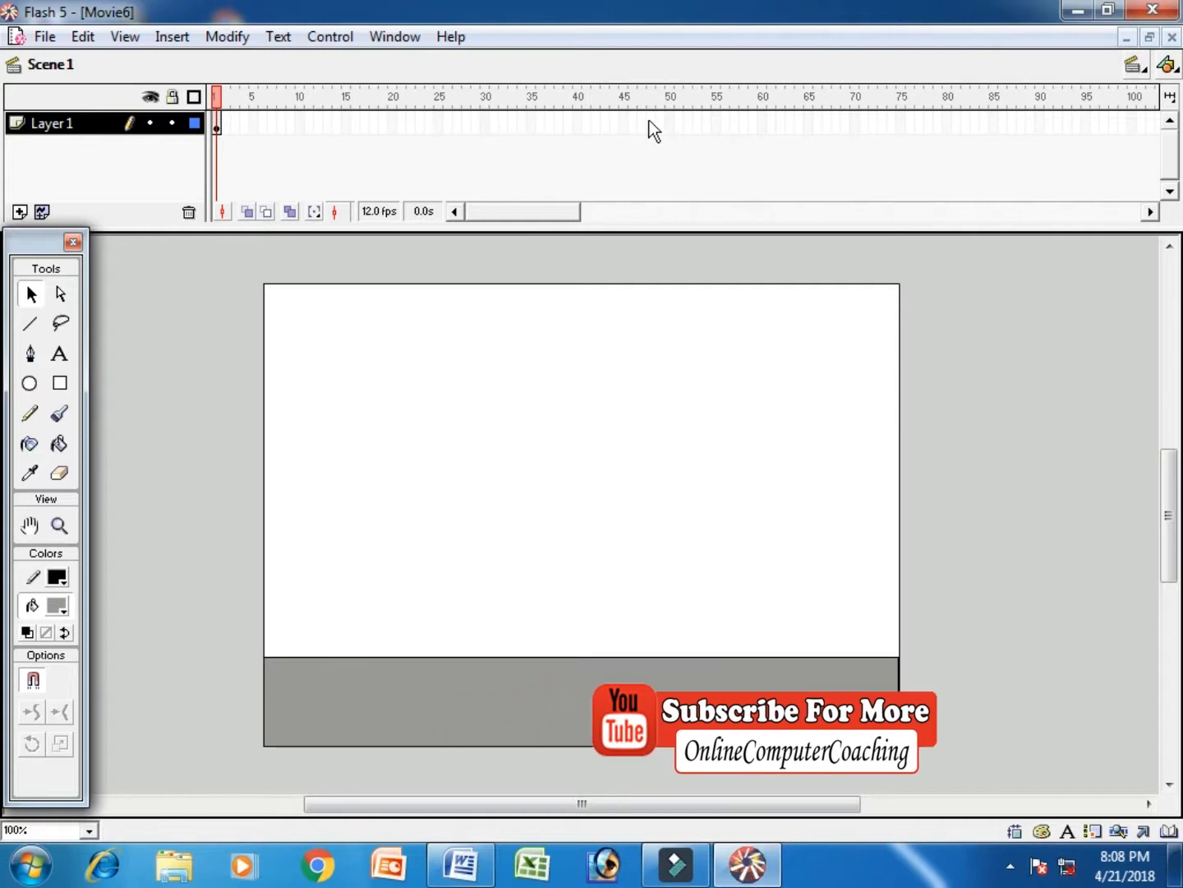
# - Insert a keyframe at frame 50 of Layer 1, then add Layer 2 with its frame 1 selected
pyautogui.click(671, 123)
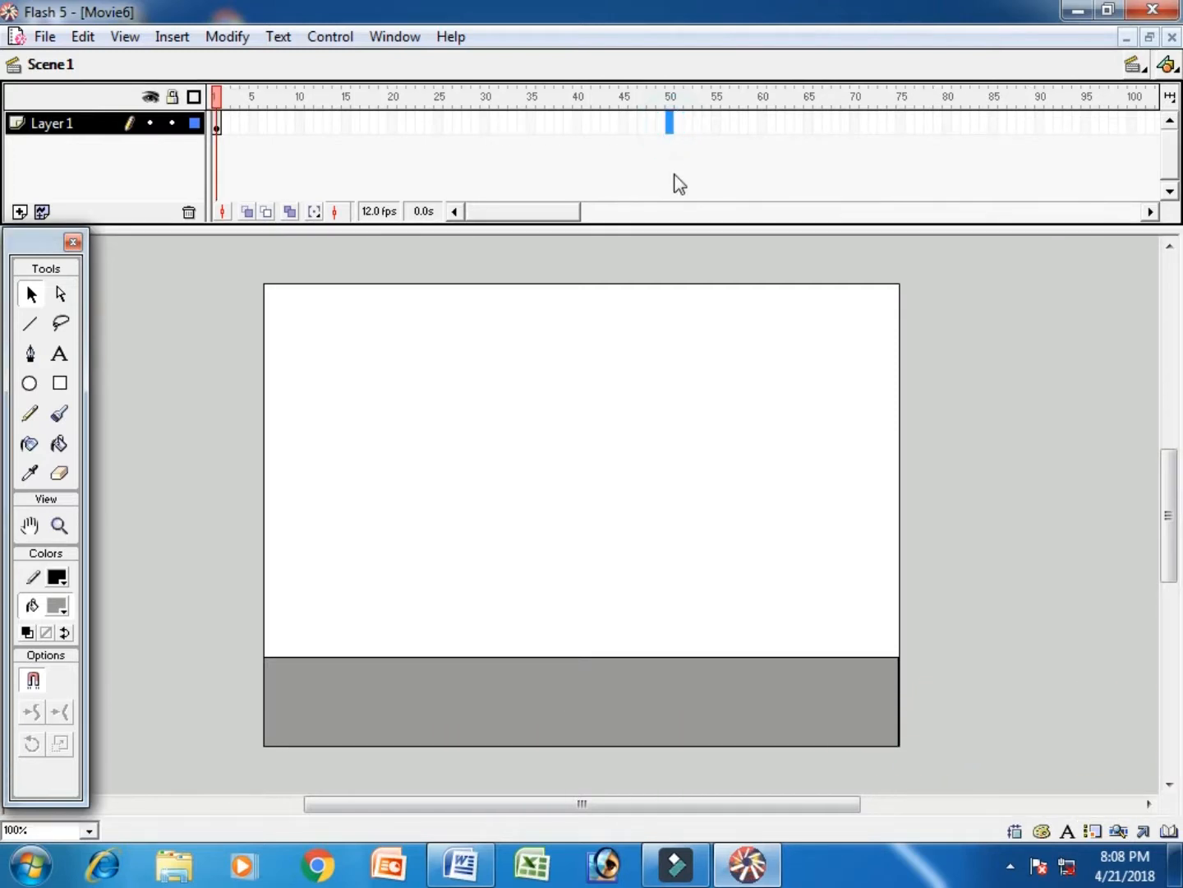
pyautogui.press('F6')
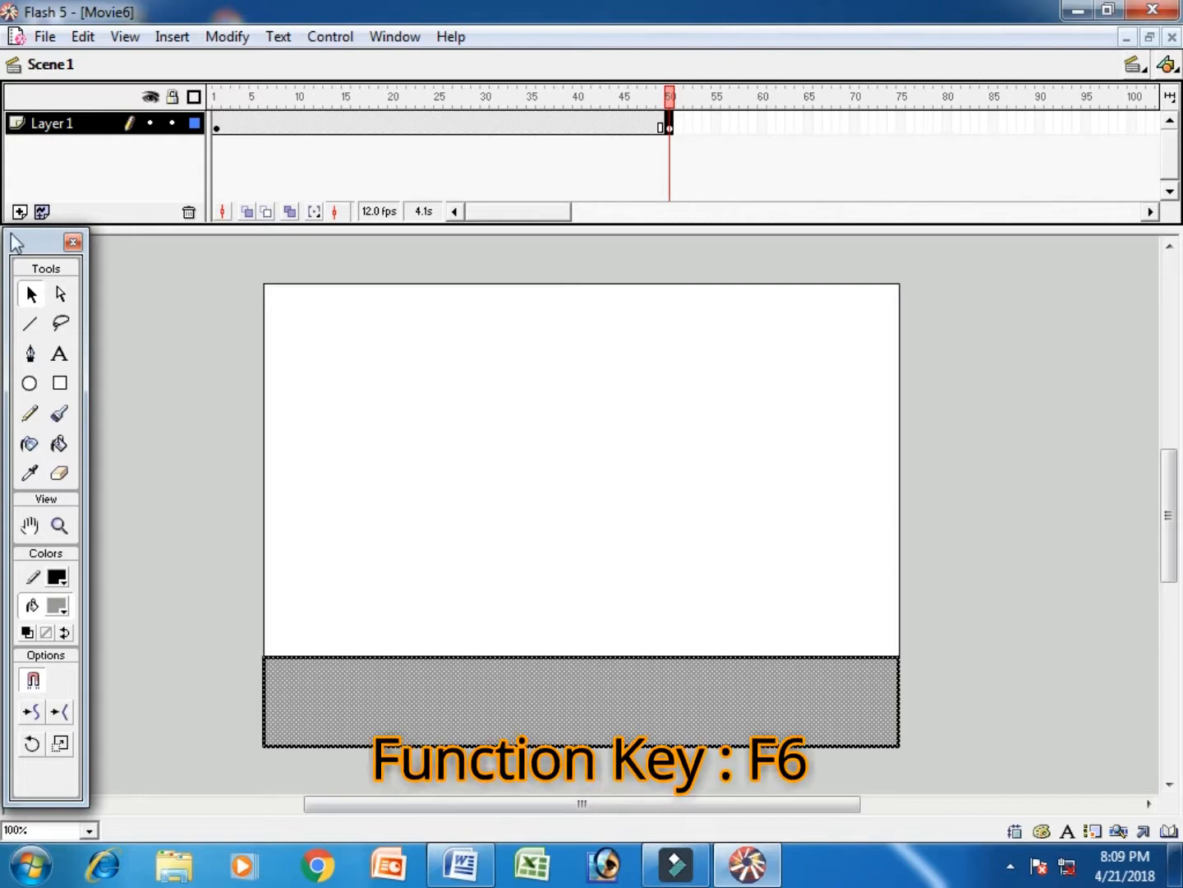
pyautogui.click(19, 210)
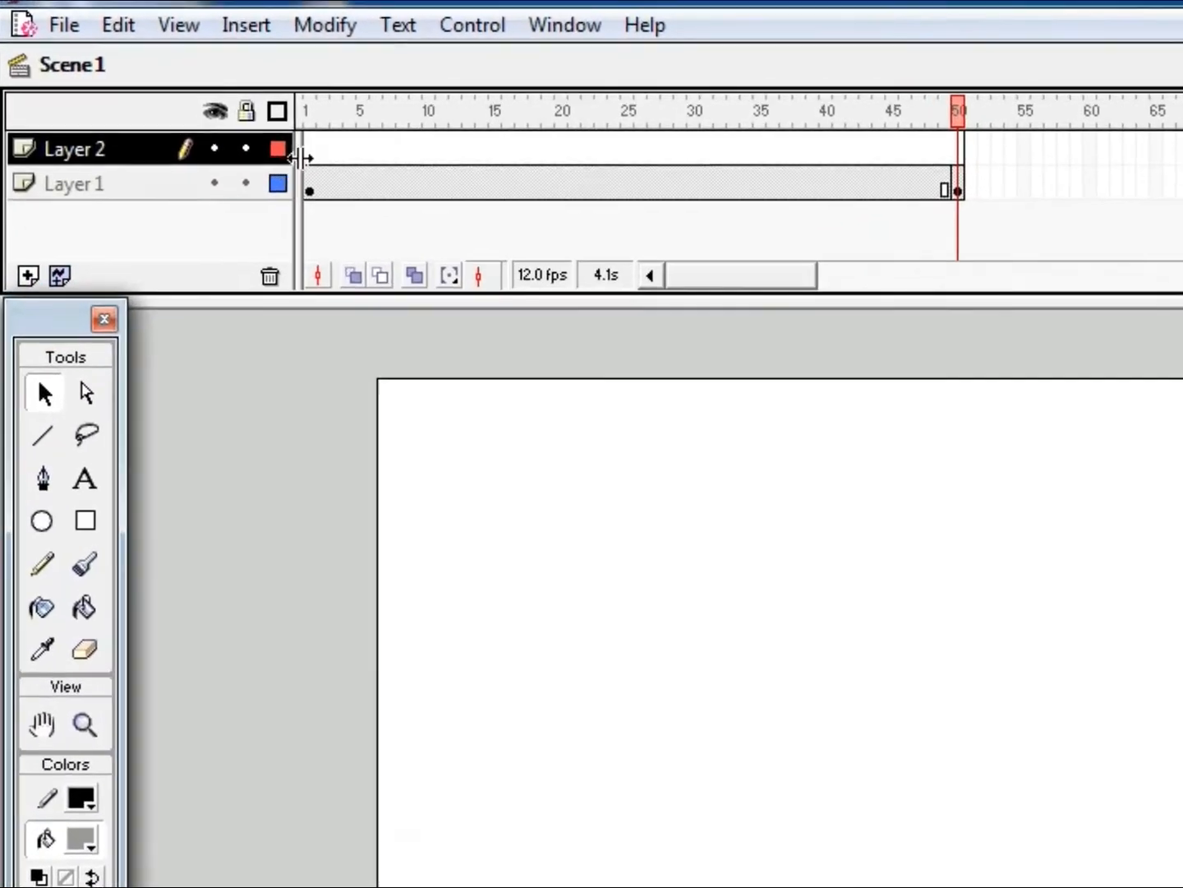
pyautogui.click(306, 150)
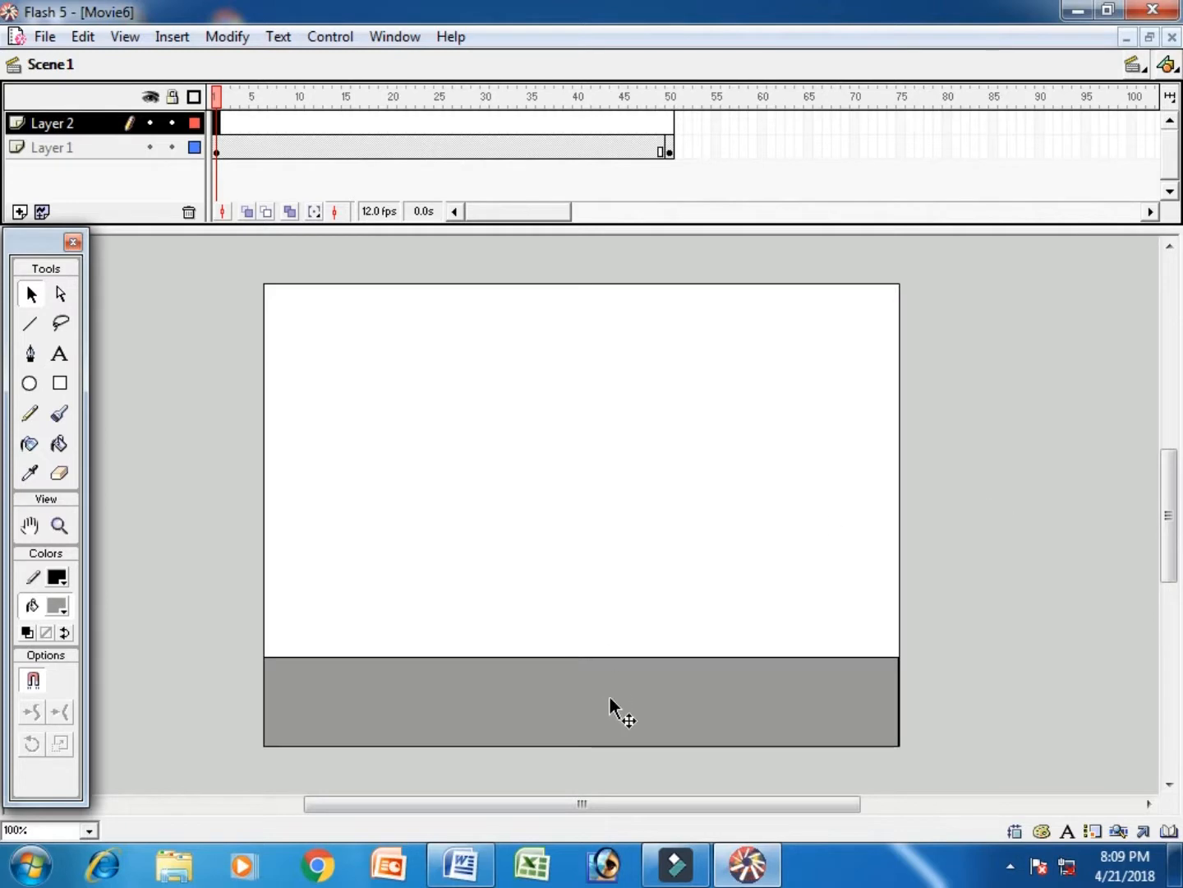
# - Switch to Microsoft Word, search the clip art for "car" and insert the green racing car into the document
pyautogui.click(478, 867)
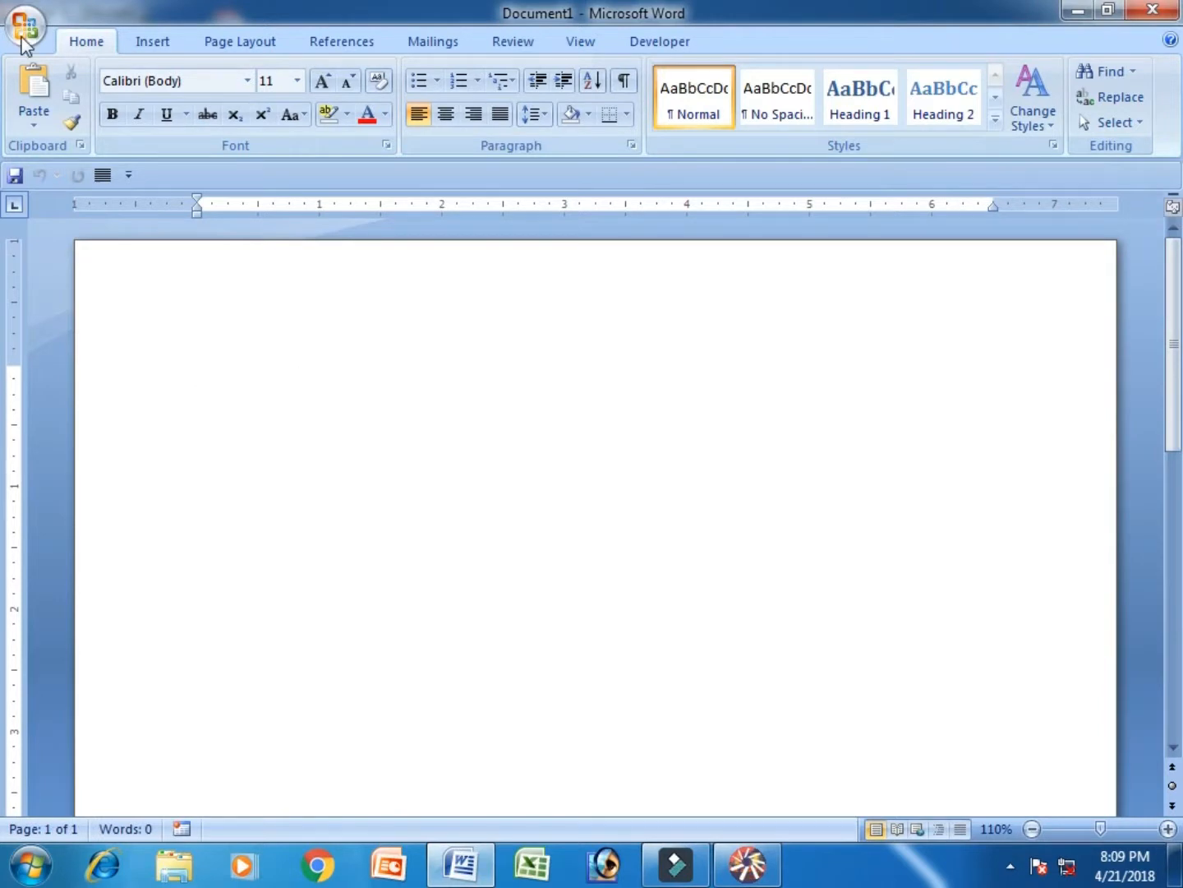
pyautogui.click(162, 45)
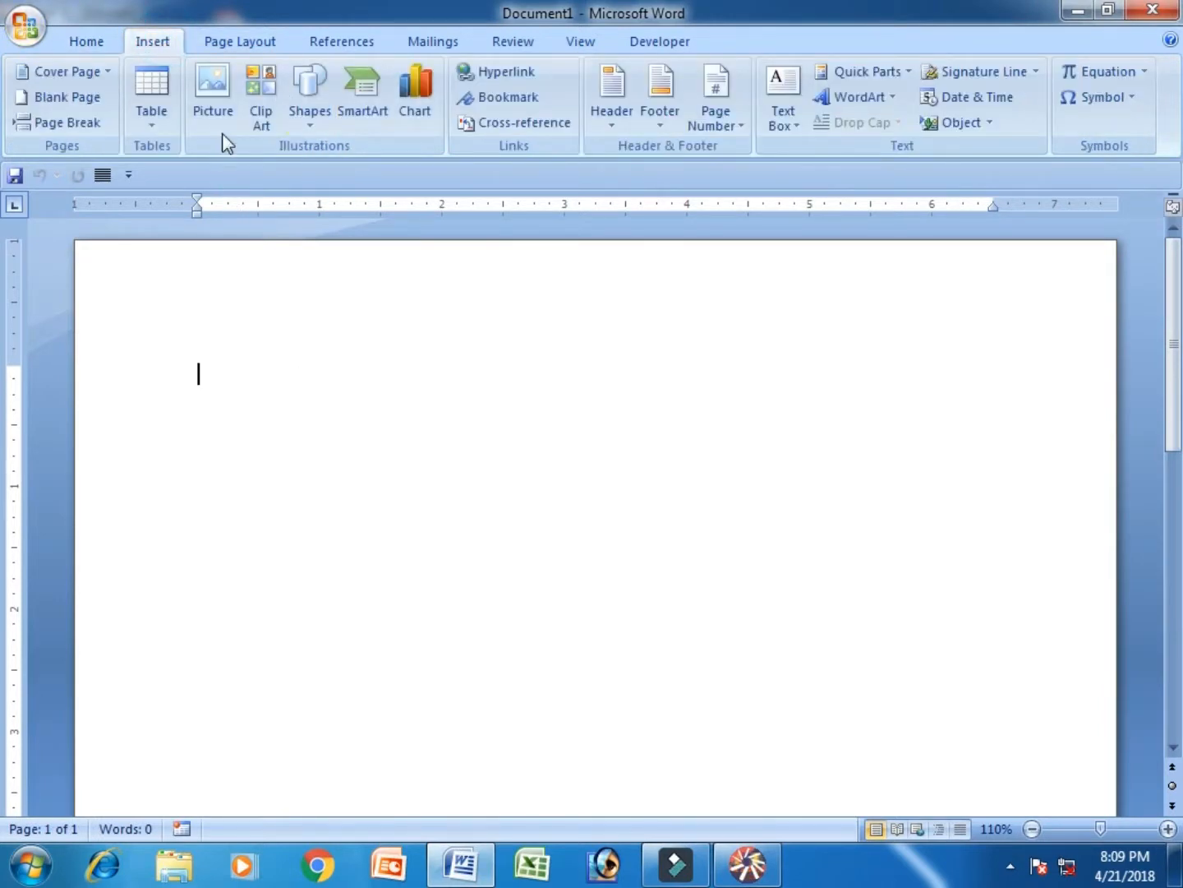
pyautogui.click(265, 91)
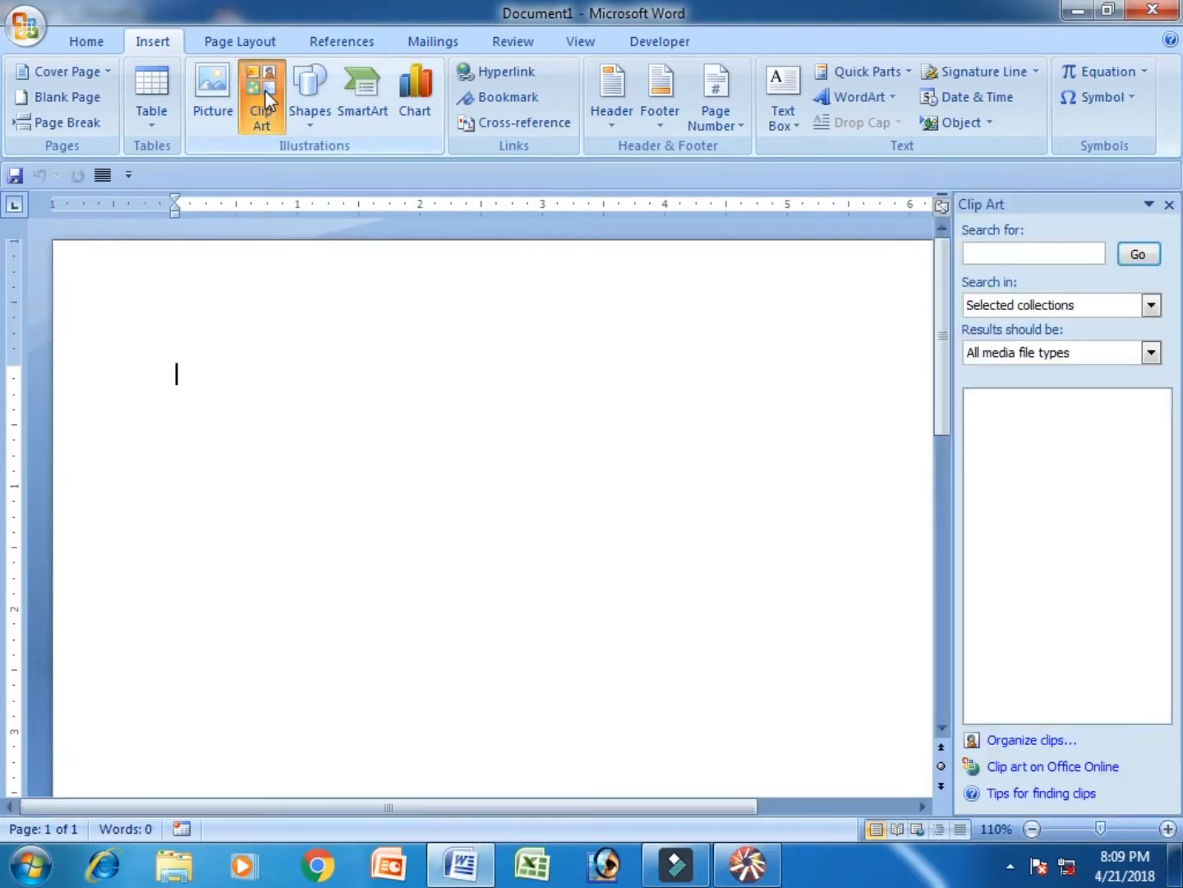
pyautogui.click(1025, 255)
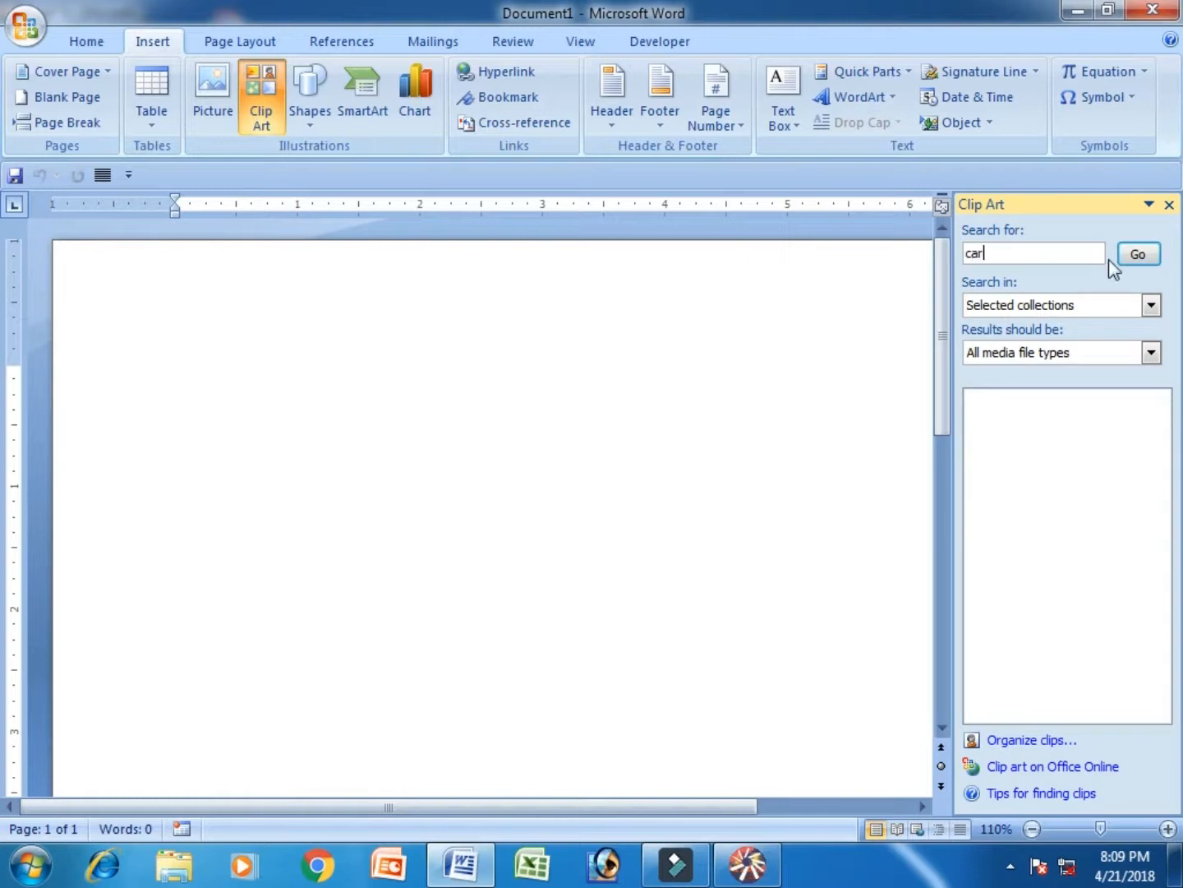
pyautogui.click(1137, 258)
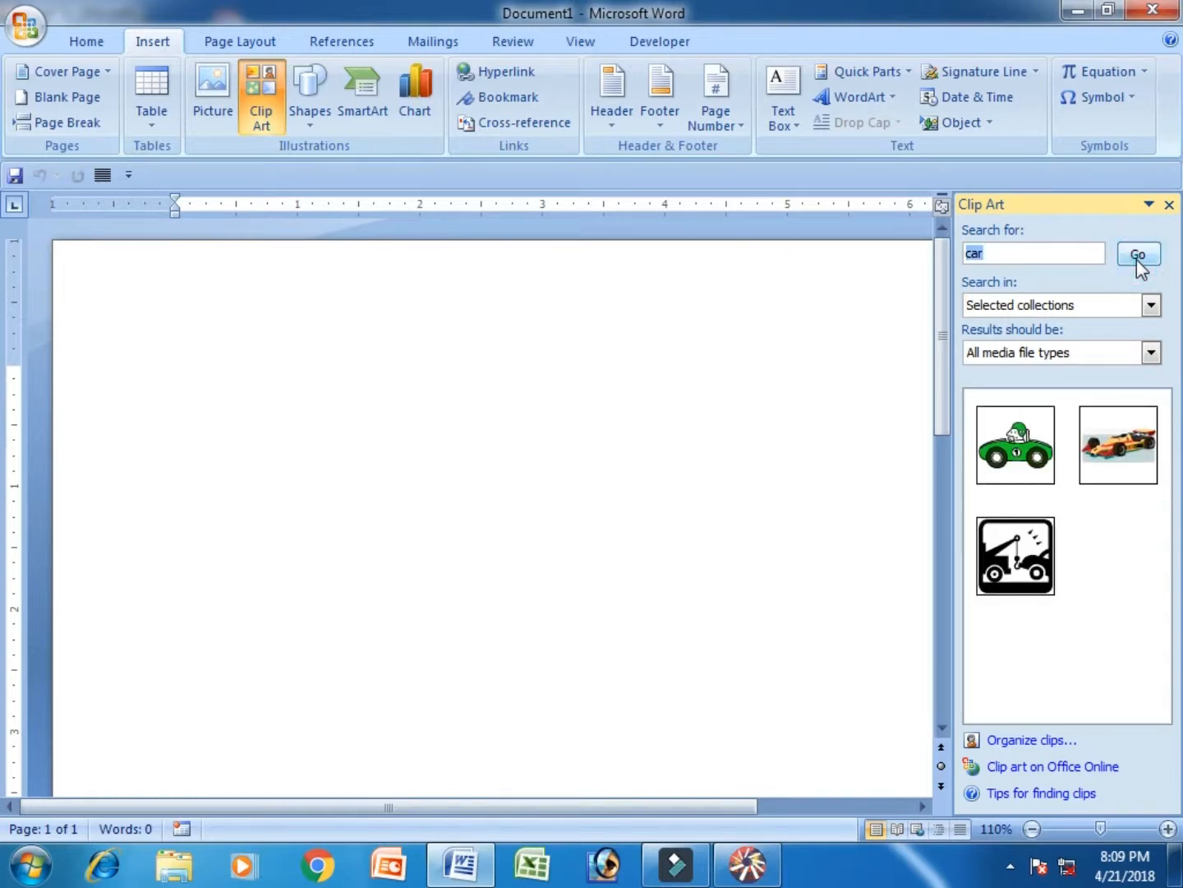
pyautogui.click(1017, 446)
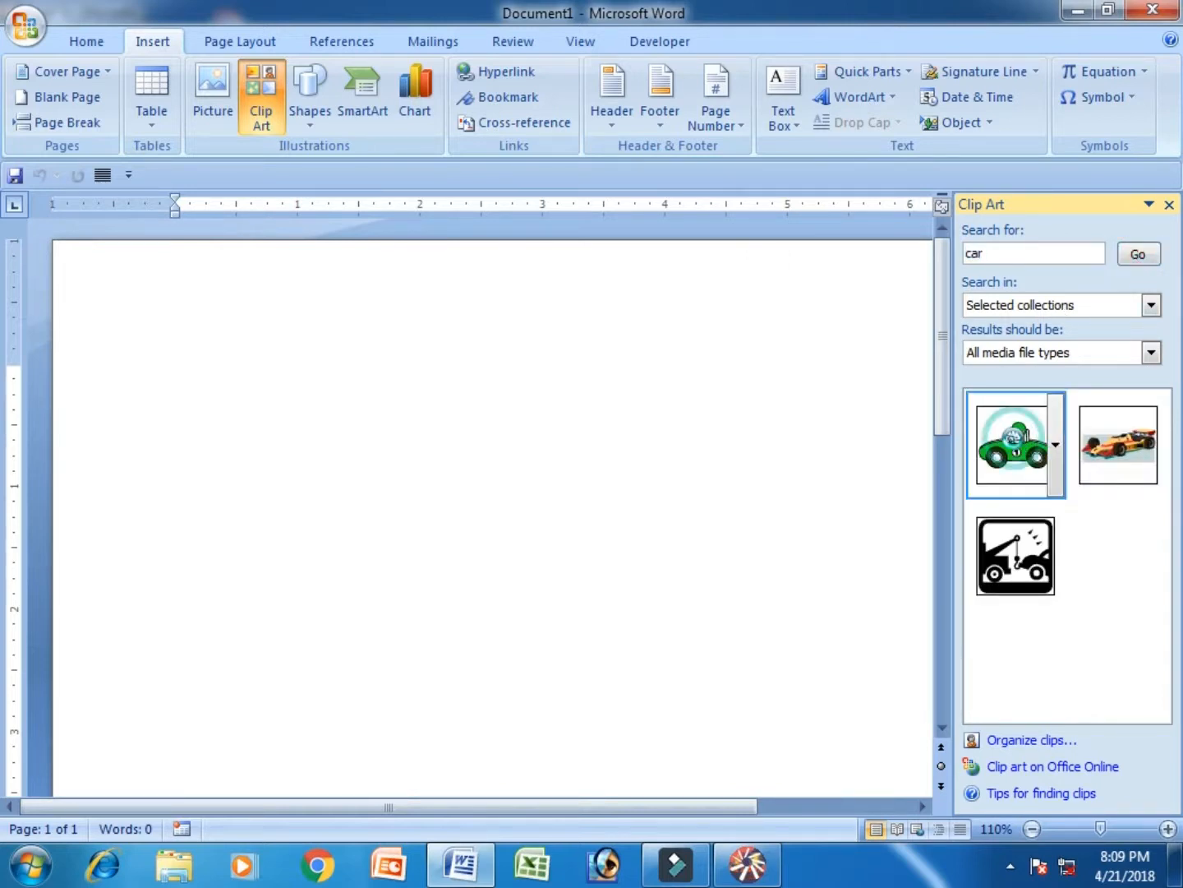
pyautogui.click(1170, 204)
pyautogui.click(879, 335)
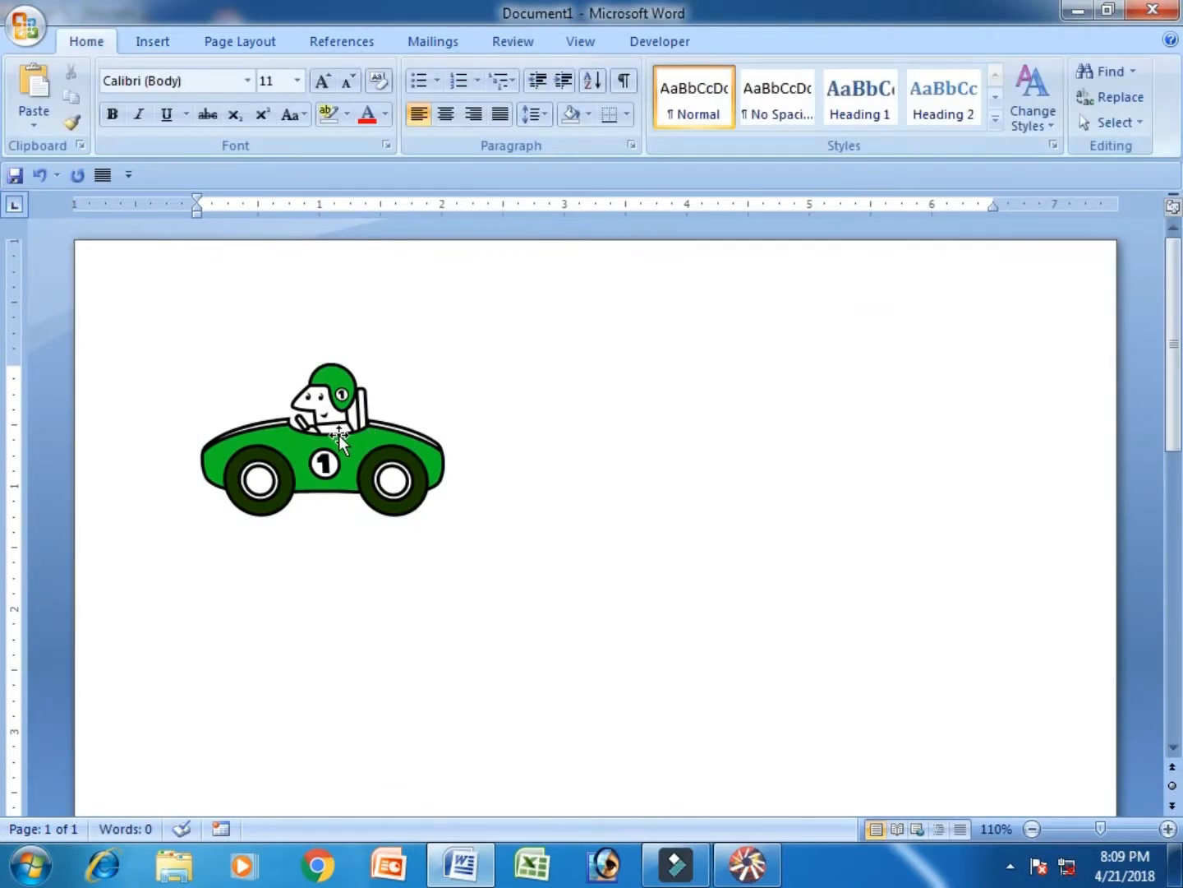
# - Copy the green car picture and switch back to Flash 5
pyautogui.rightClick(338, 434)
pyautogui.click(402, 476)
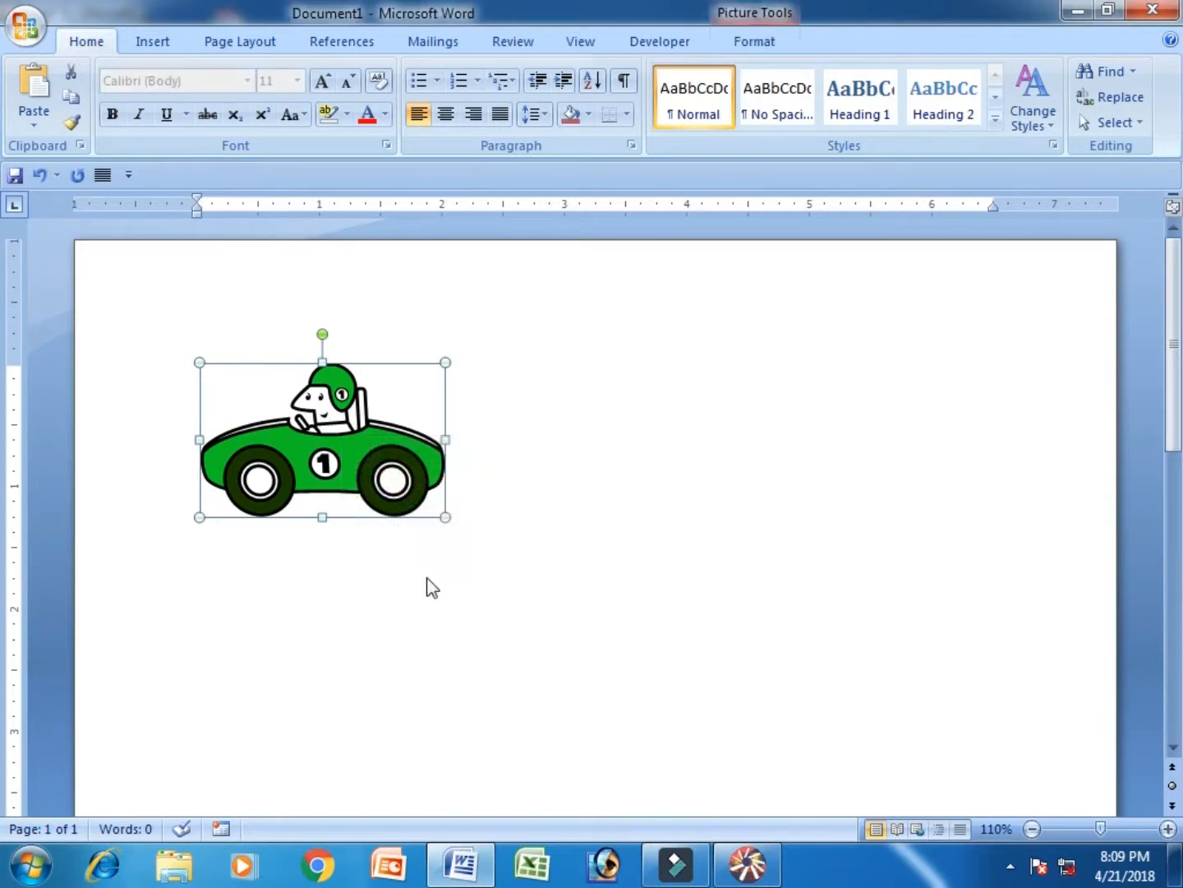
pyautogui.click(759, 868)
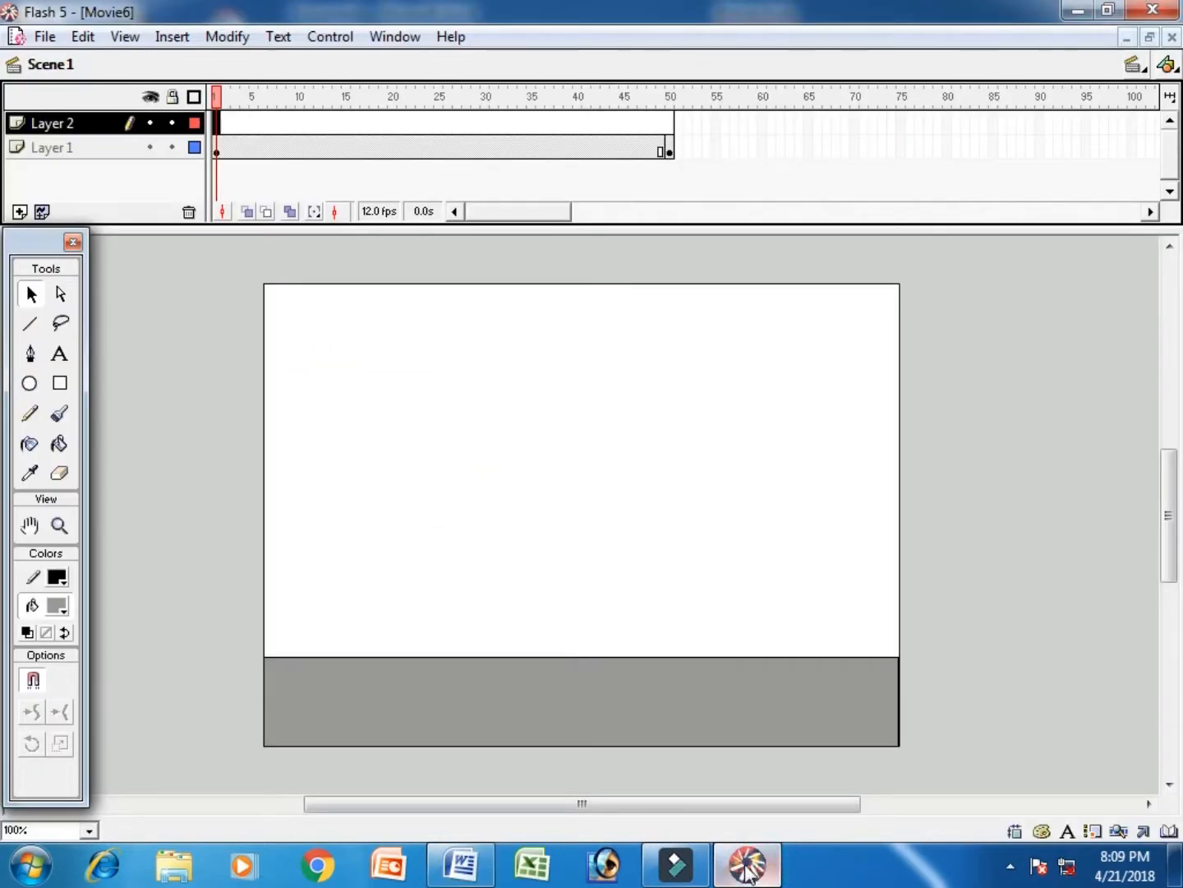
# - Paste the car into frame 1 of Layer 2 and place it just beyond the stage's right edge, above the road
pyautogui.click(82, 35)
pyautogui.click(146, 173)
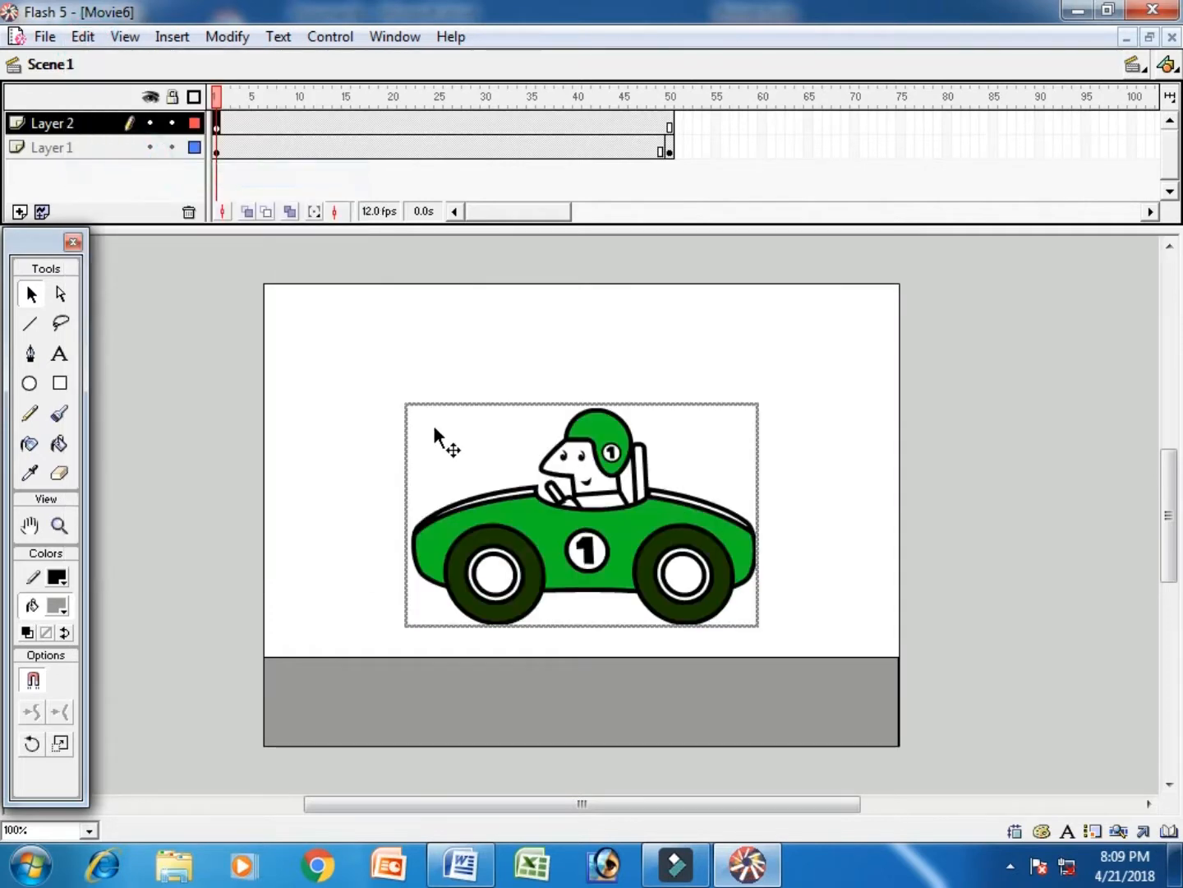
pyautogui.moveTo(495, 518); pyautogui.dragTo(971, 542)
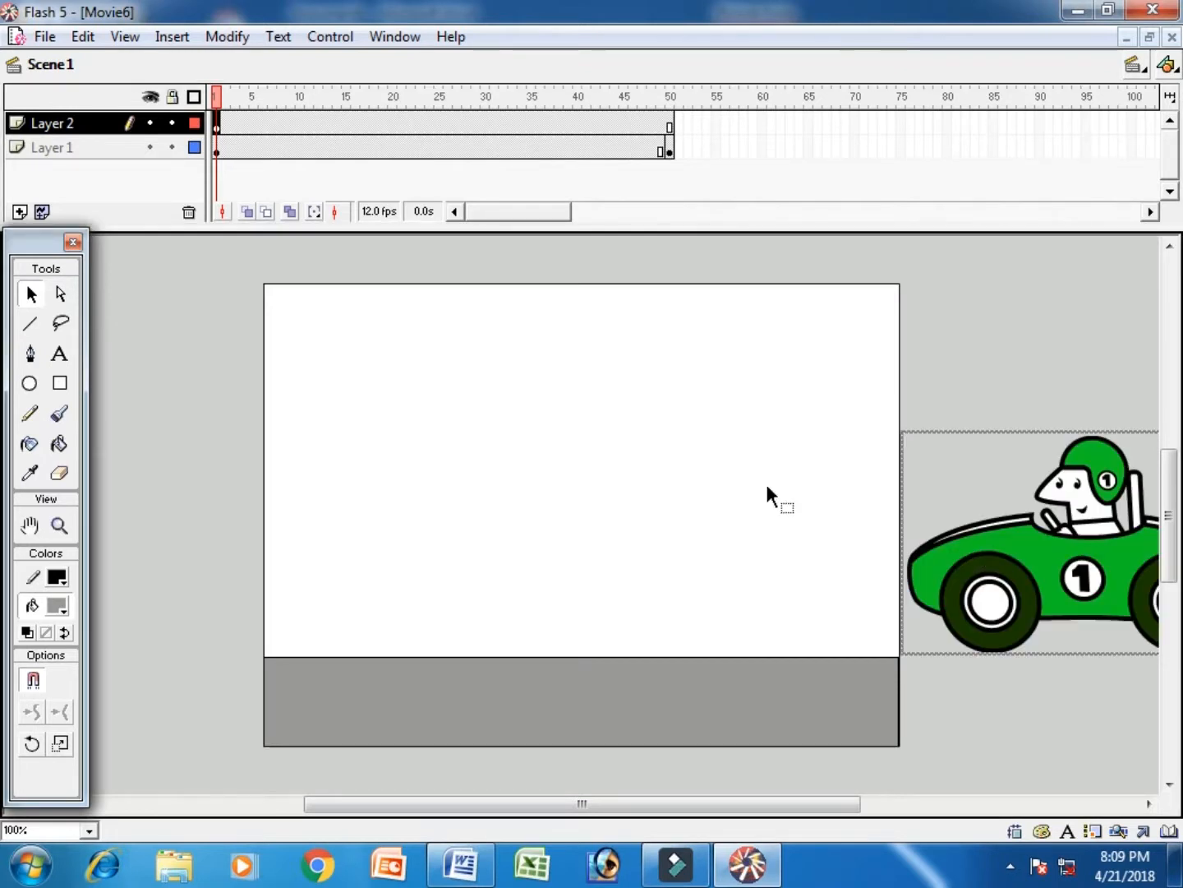
# - Create a motion tween on Layer 2 from frame 1 and insert a keyframe at frame 50
pyautogui.rightClick(218, 127)
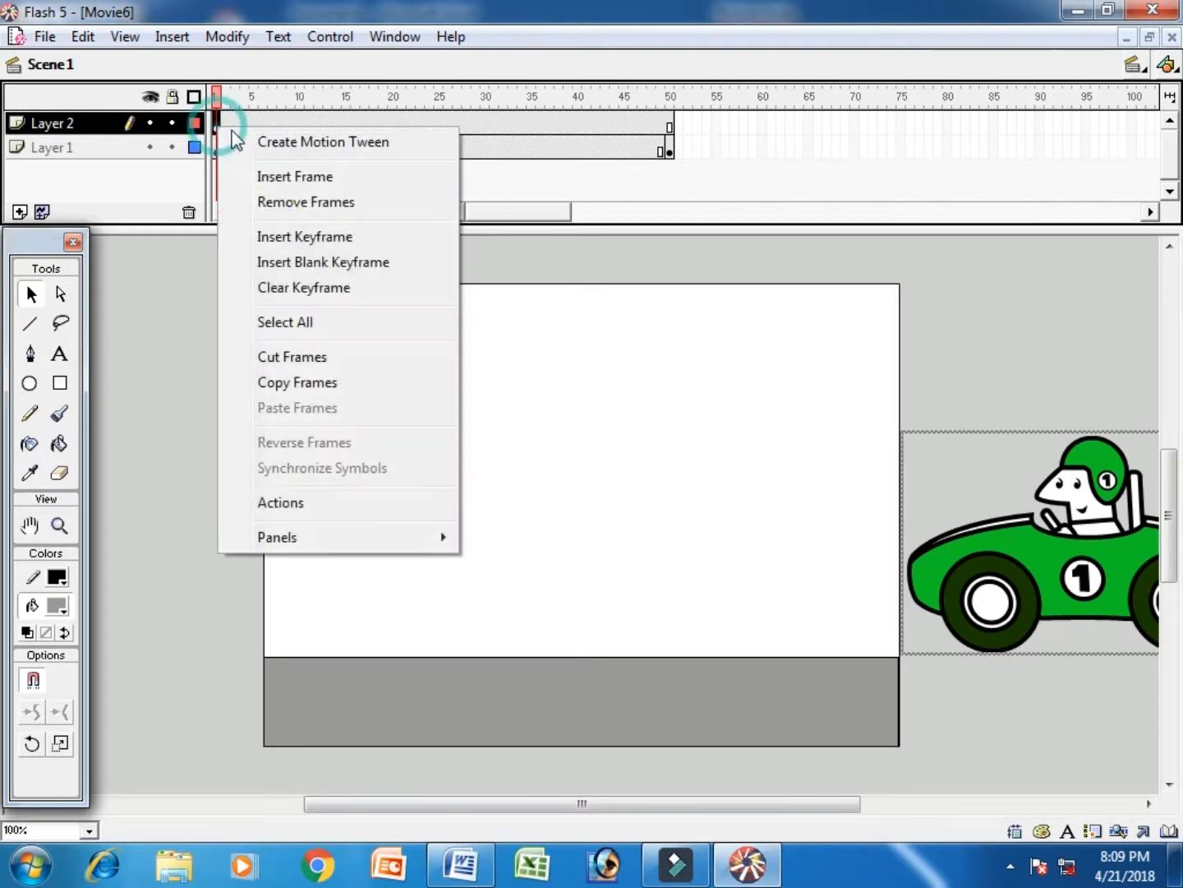
pyautogui.click(318, 142)
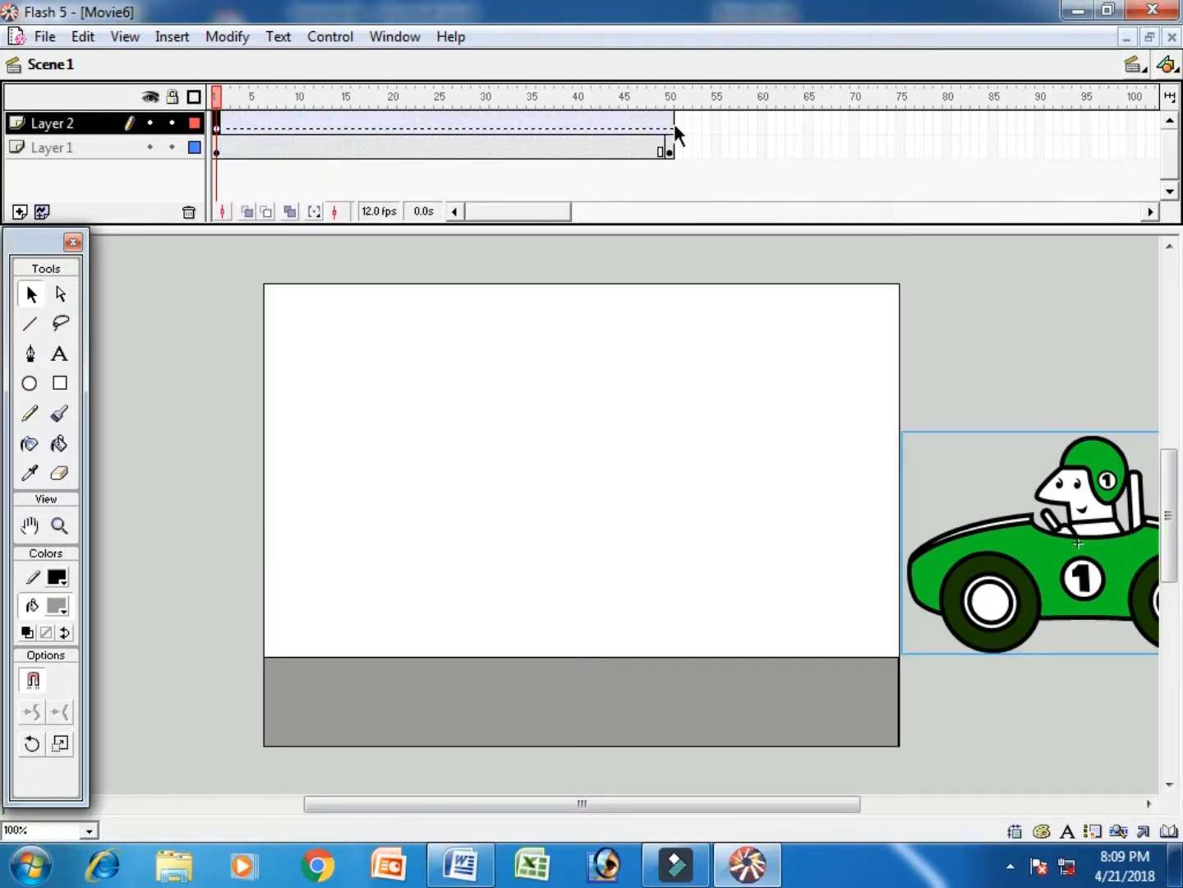
pyautogui.click(670, 125)
pyautogui.press('F6')
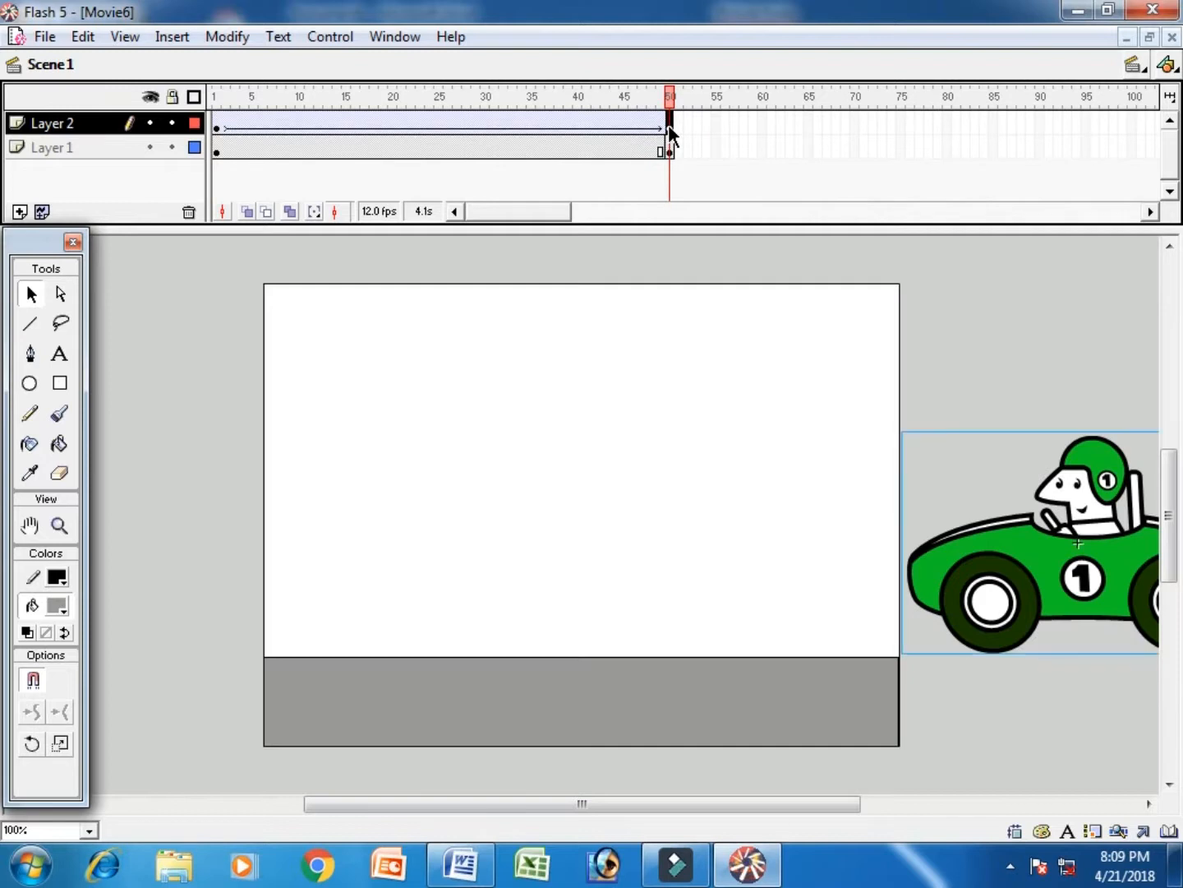
# - Move the car at frame 50 horizontally until it is past the stage's left edge, and play the animation
pyautogui.hotkey('shift', 'Left')
pyautogui.hotkey('shift', 'Left')
pyautogui.hotkey('shift', 'Left')
pyautogui.hotkey('shift', 'Left')
pyautogui.hotkey('shift', 'Left')
pyautogui.hotkey('shift', 'Left')
pyautogui.hotkey('shift', 'Left')
pyautogui.hotkey('shift', 'Left')
pyautogui.hotkey('shift', 'Left')
pyautogui.hotkey('shift', 'Left')
pyautogui.hotkey('shift', 'Left')
pyautogui.hotkey('shift', 'Left')
pyautogui.hotkey('shift', 'Left')
pyautogui.hotkey('shift', 'Left')
pyautogui.hotkey('shift', 'Left')
pyautogui.hotkey('shift', 'Left')
pyautogui.hotkey('shift', 'Left')
pyautogui.hotkey('shift', 'Left')
pyautogui.hotkey('shift', 'Left')
pyautogui.hotkey('shift', 'Left')
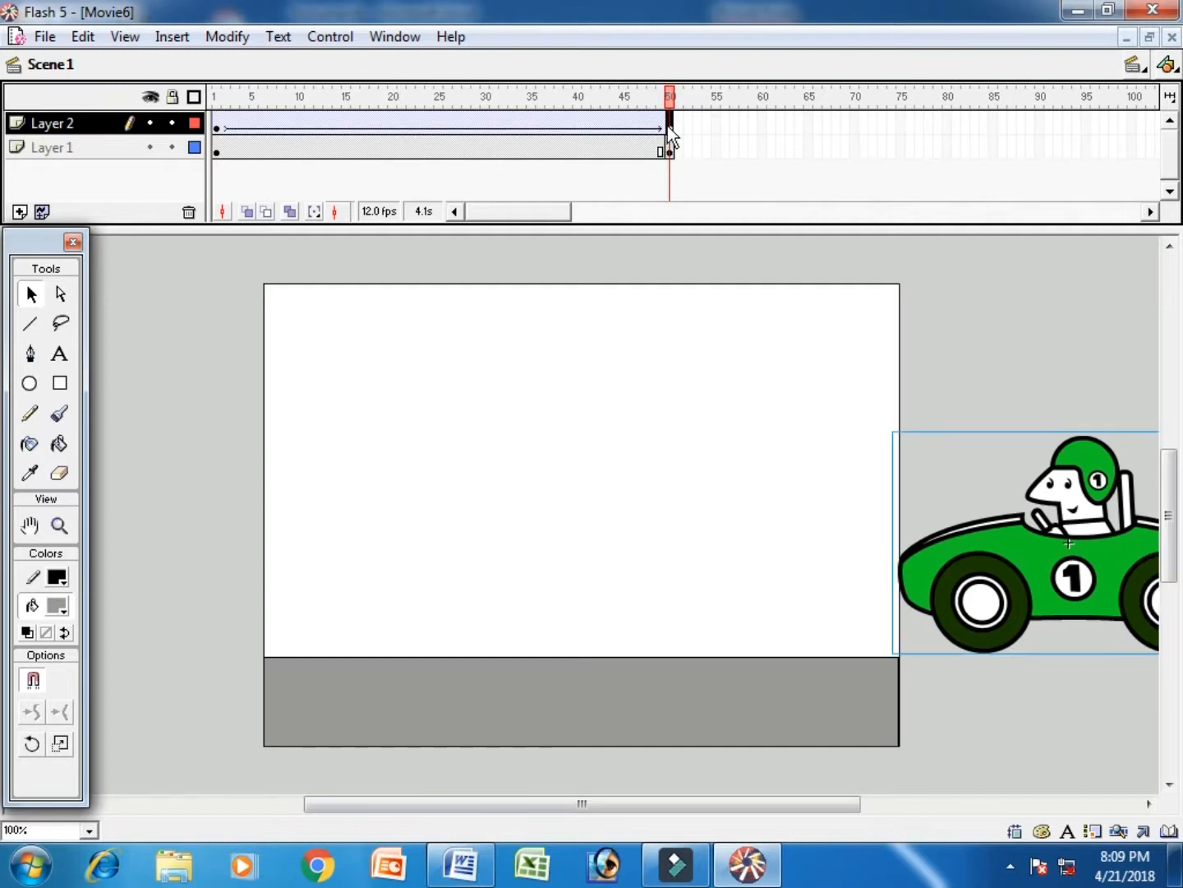
pyautogui.hotkey('shift', 'Left')
pyautogui.hotkey('shift', 'Left')
pyautogui.hotkey('shift', 'Left')
pyautogui.hotkey('shift', 'Left')
pyautogui.hotkey('shift', 'Left')
pyautogui.hotkey('shift', 'Left')
pyautogui.hotkey('shift', 'Left')
pyautogui.hotkey('shift', 'Left')
pyautogui.hotkey('shift', 'Left')
pyautogui.hotkey('shift', 'Left')
pyautogui.hotkey('shift', 'Left')
pyautogui.hotkey('shift', 'Left')
pyautogui.hotkey('shift', 'Left')
pyautogui.hotkey('shift', 'Left')
pyautogui.hotkey('shift', 'Left')
pyautogui.hotkey('shift', 'Left')
pyautogui.hotkey('shift', 'Left')
pyautogui.hotkey('shift', 'Left')
pyautogui.hotkey('shift', 'Left')
pyautogui.hotkey('shift', 'Left')
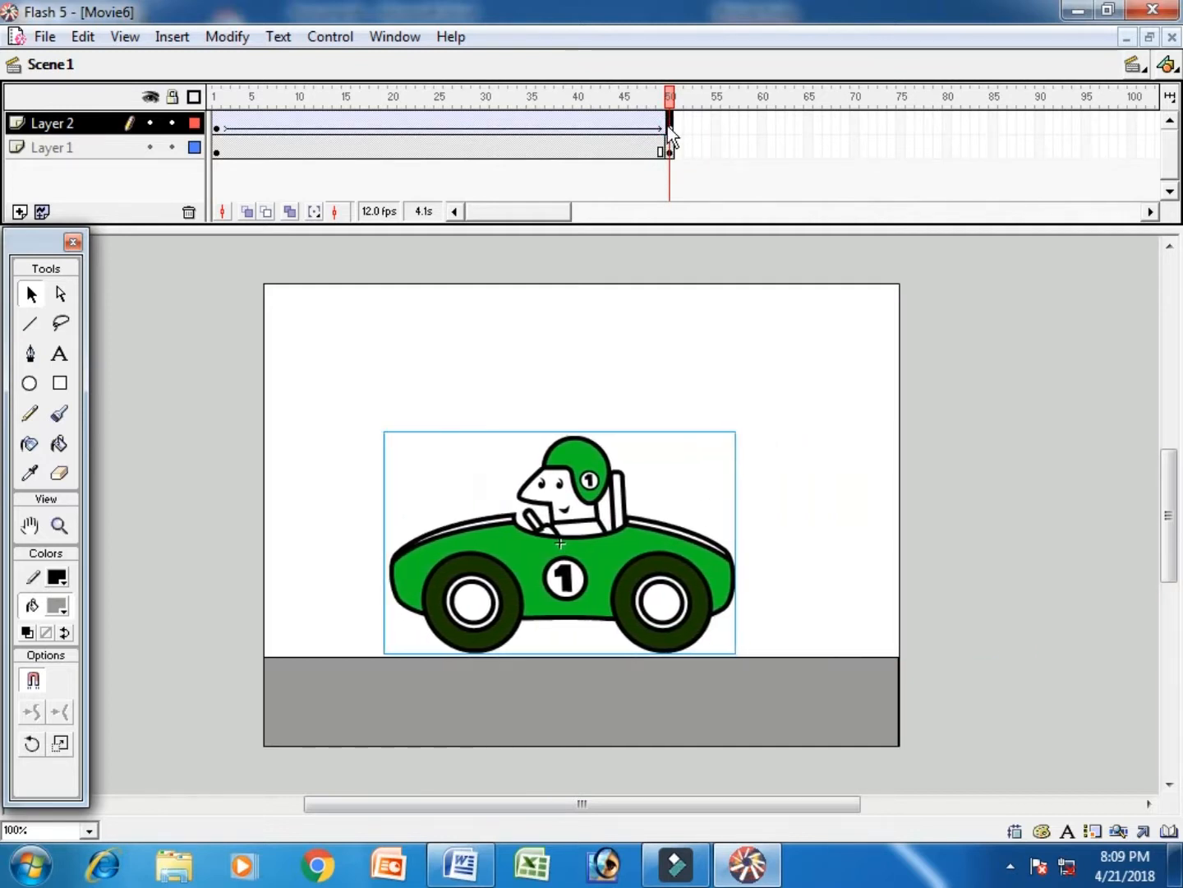
pyautogui.hotkey('shift', 'Left')
pyautogui.hotkey('shift', 'Left')
pyautogui.hotkey('shift', 'Left')
pyautogui.hotkey('shift', 'Left')
pyautogui.hotkey('shift', 'Left')
pyautogui.hotkey('shift', 'Left')
pyautogui.hotkey('shift', 'Left')
pyautogui.hotkey('shift', 'Left')
pyautogui.hotkey('shift', 'Left')
pyautogui.hotkey('shift', 'Left')
pyautogui.hotkey('shift', 'Left')
pyautogui.hotkey('shift', 'Left')
pyautogui.hotkey('shift', 'Left')
pyautogui.hotkey('shift', 'Left')
pyautogui.hotkey('shift', 'Left')
pyautogui.hotkey('shift', 'Left')
pyautogui.hotkey('shift', 'Left')
pyautogui.hotkey('shift', 'Left')
pyautogui.hotkey('shift', 'Left')
pyautogui.hotkey('shift', 'Left')
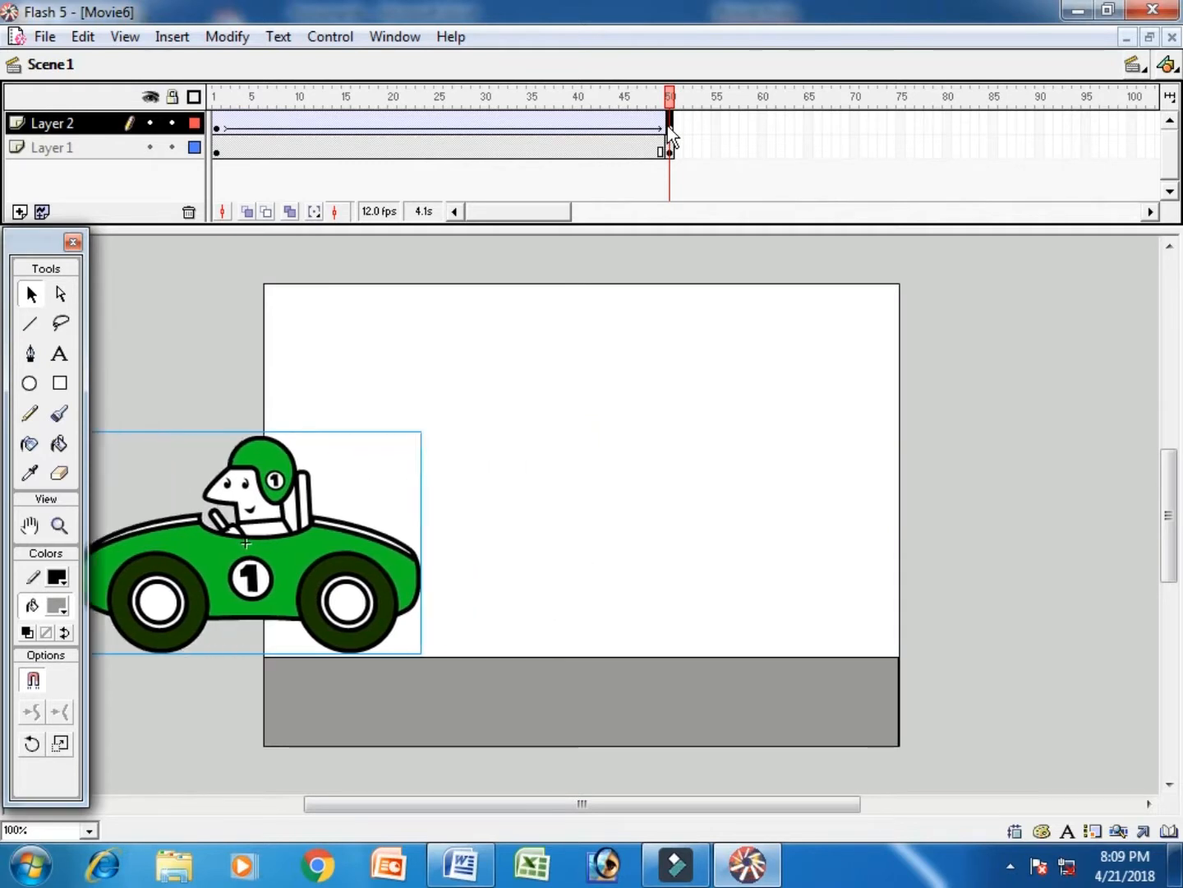
pyautogui.press('Return')
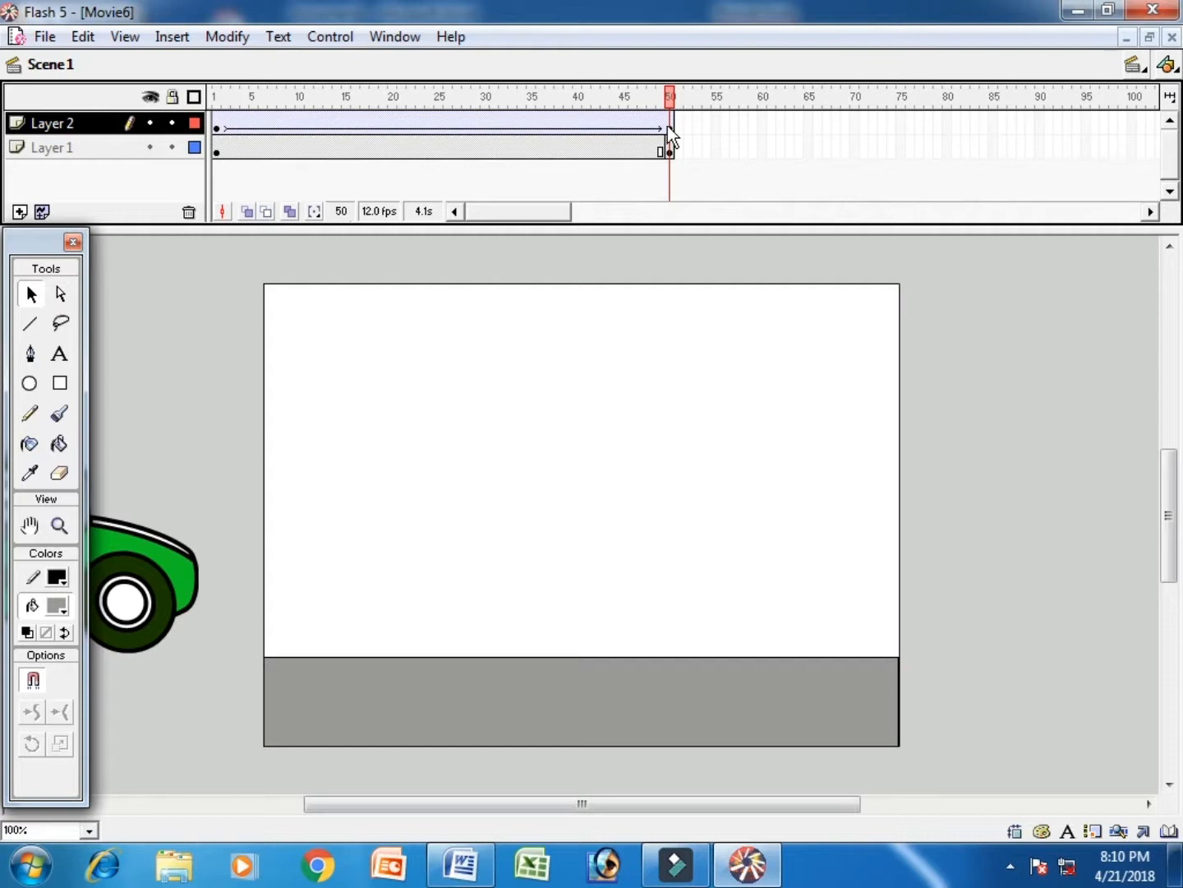
# - Undo the car's movement, the frame 50 keyframe, the motion tween and the pasting of the car on Layer 2
pyautogui.hotkey('ctrl', 'z')
pyautogui.hotkey('ctrl', 'z')
pyautogui.hotkey('ctrl', 'z')
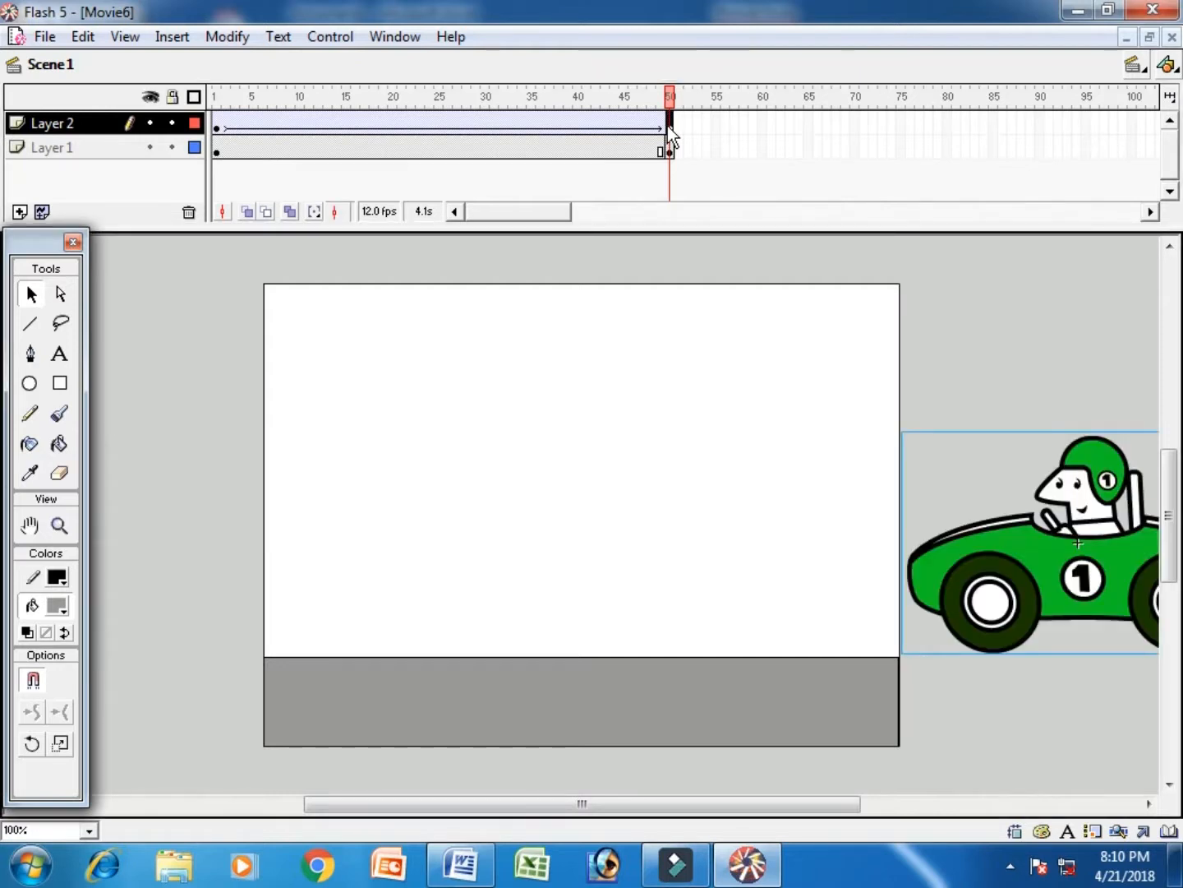
pyautogui.hotkey('ctrl', 'z')
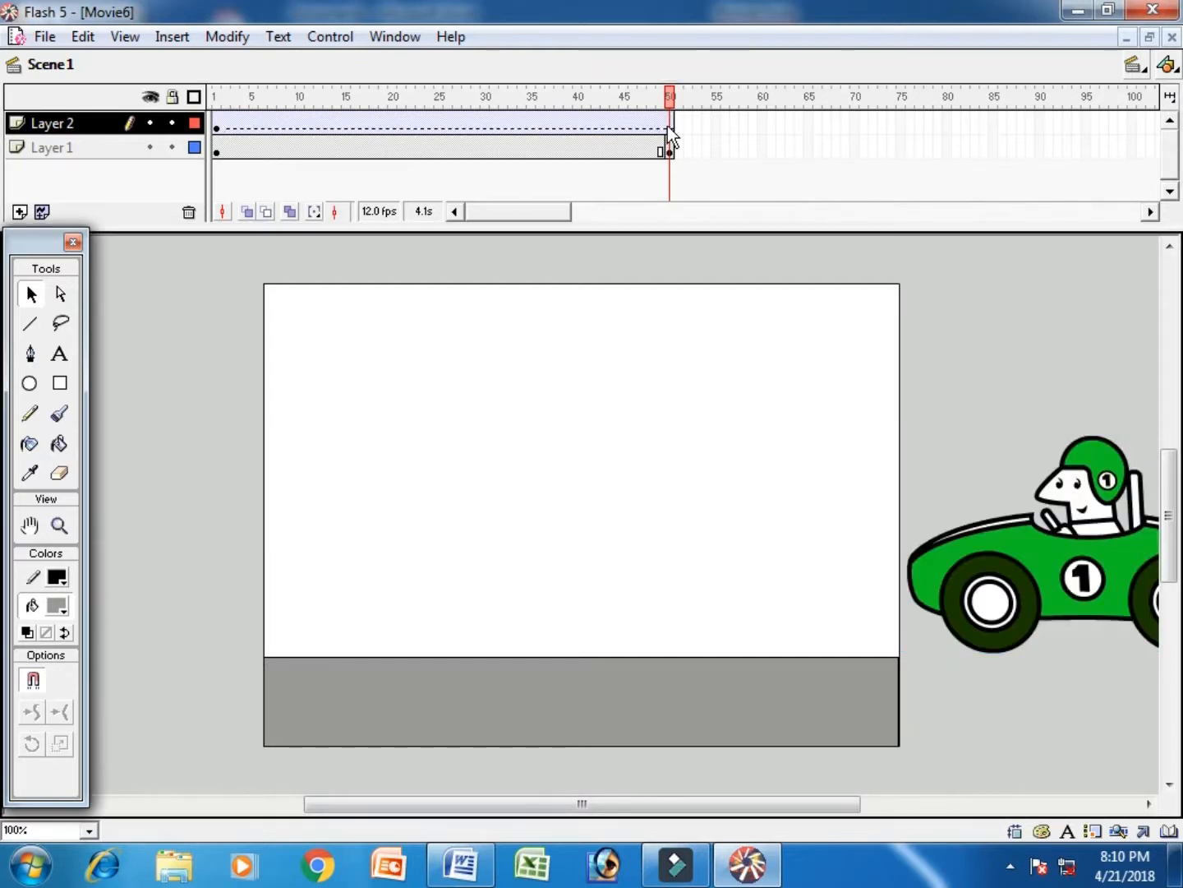
pyautogui.hotkey('ctrl', 'z')
pyautogui.hotkey('ctrl', 'z')
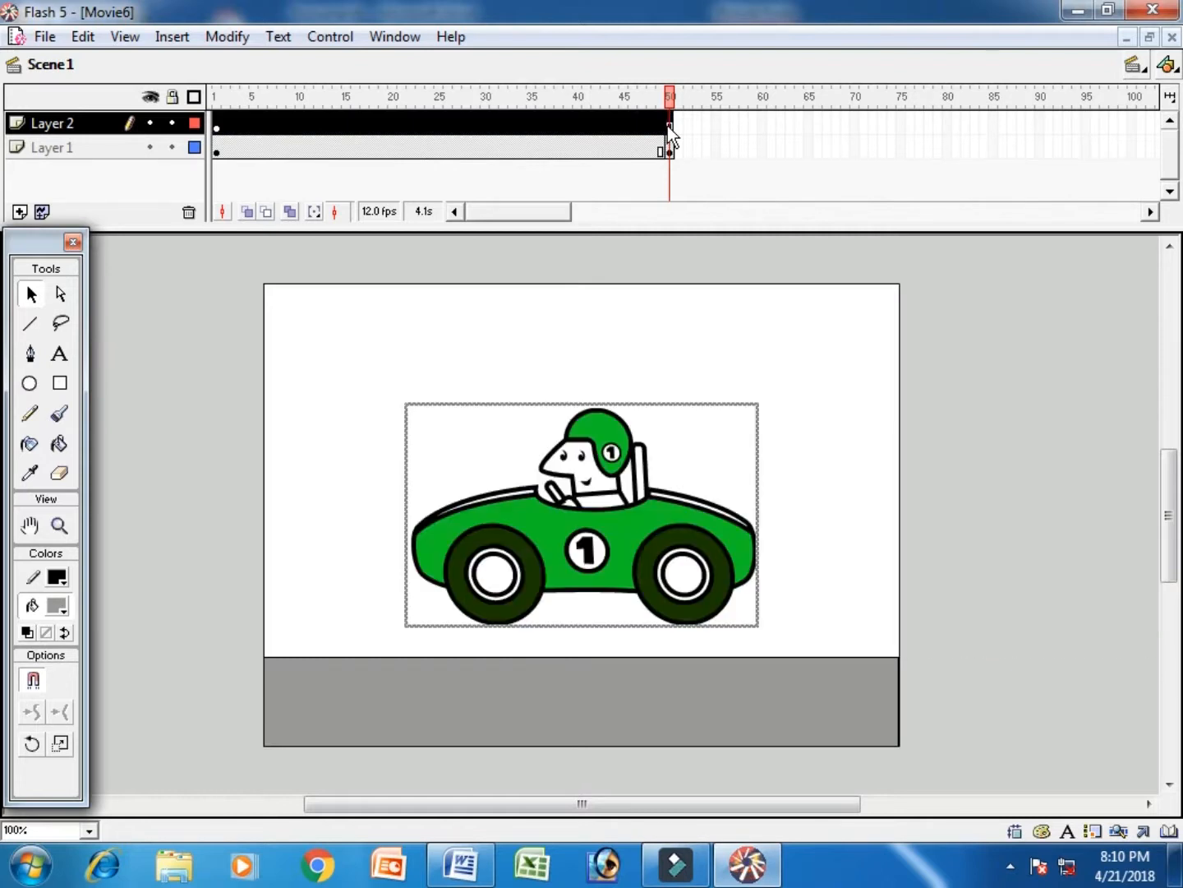
pyautogui.hotkey('ctrl', 'z')
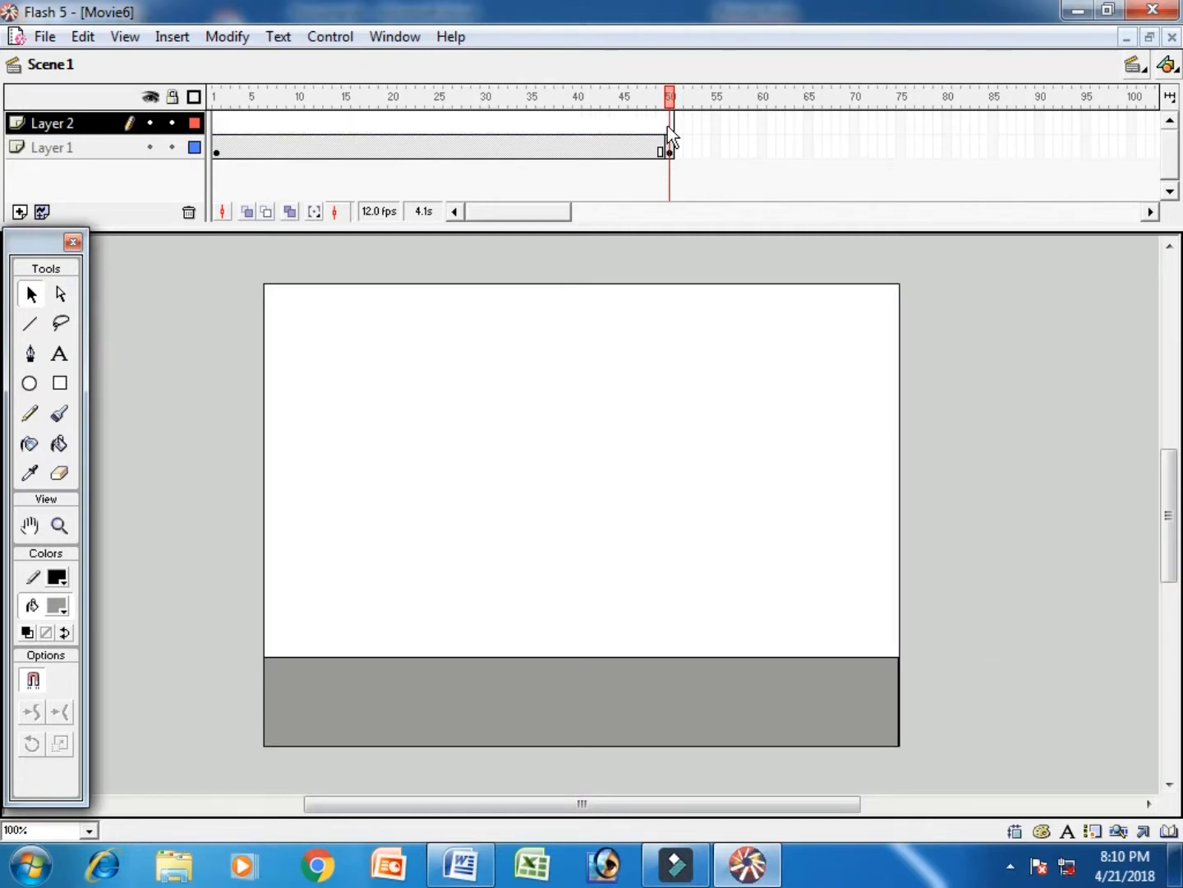
# - Paste the copied car picture into frame 1 of Layer 2
pyautogui.click(217, 125)
pyautogui.click(84, 37)
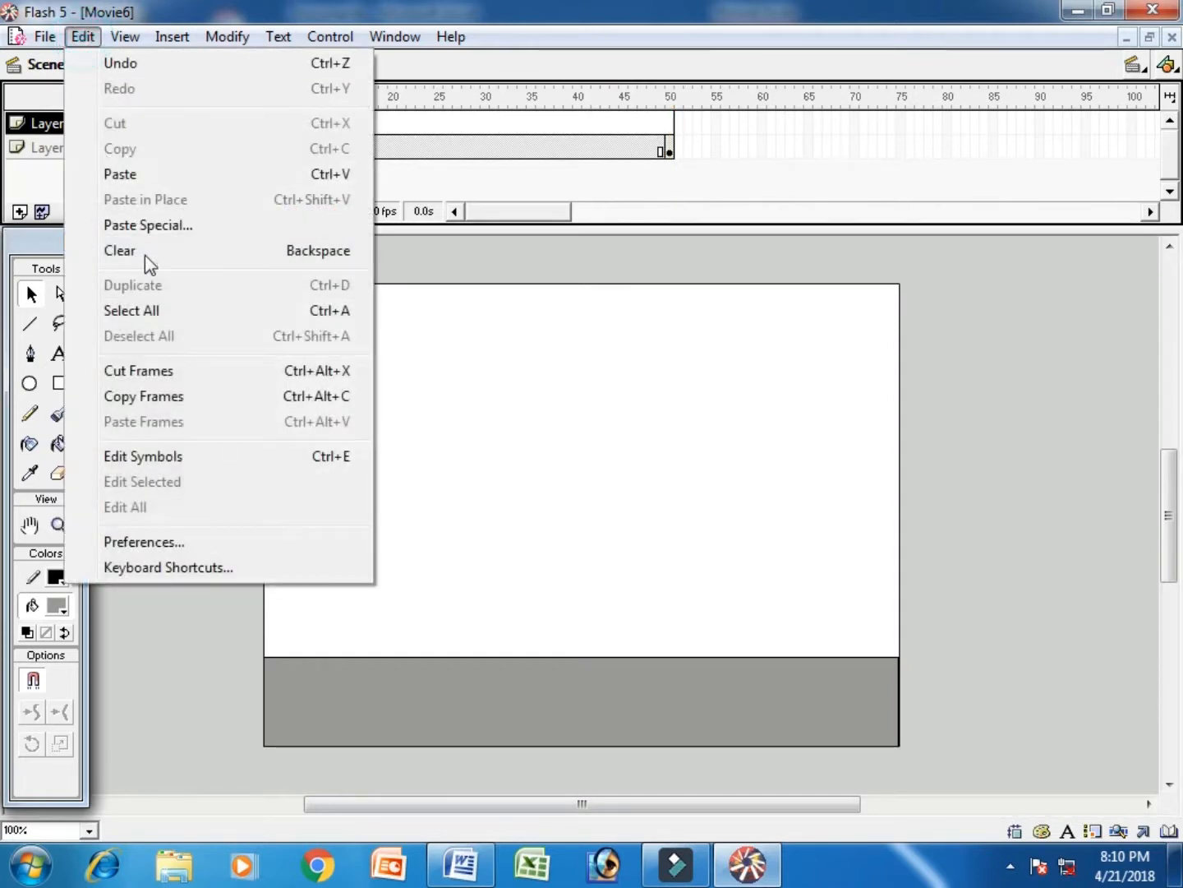
pyautogui.click(154, 179)
# - Scale the pasted car down proportionally to roughly half its size
pyautogui.rightClick(559, 547)
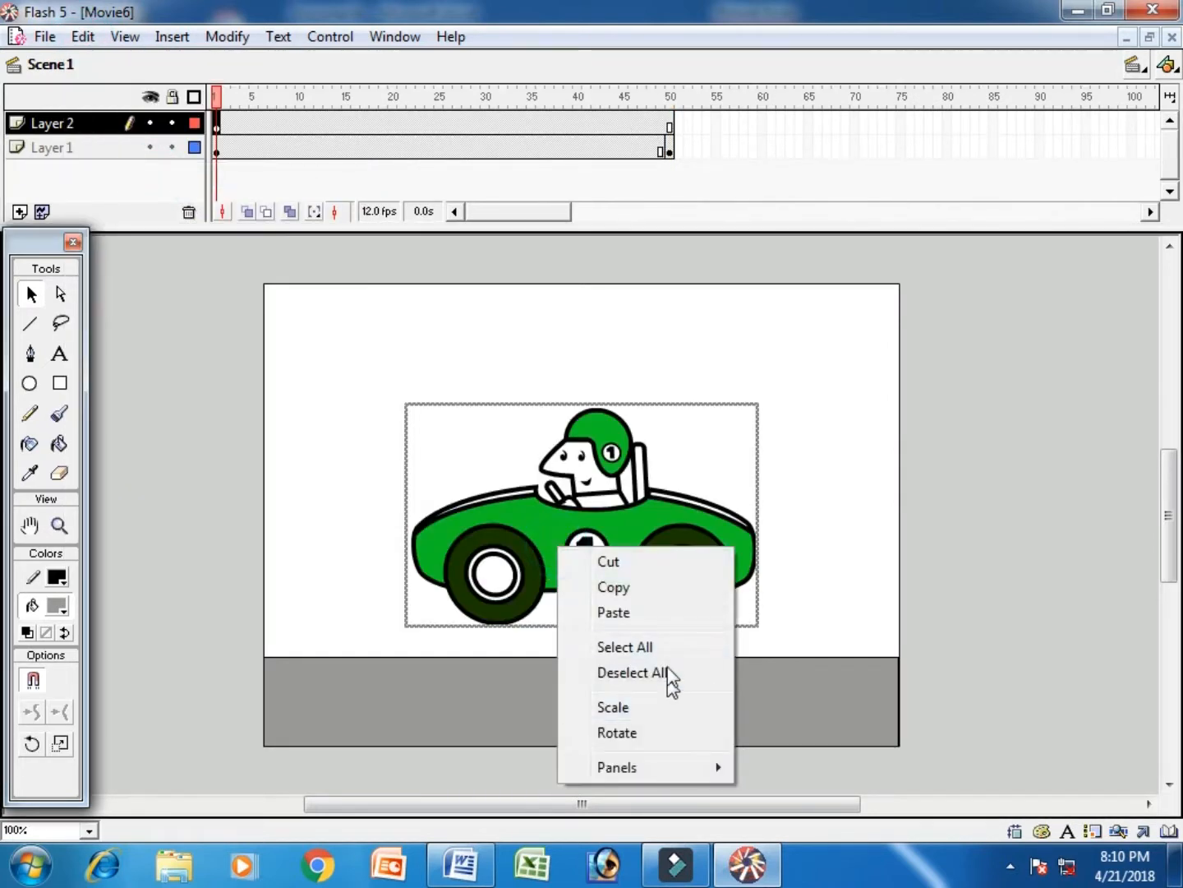
pyautogui.click(660, 705)
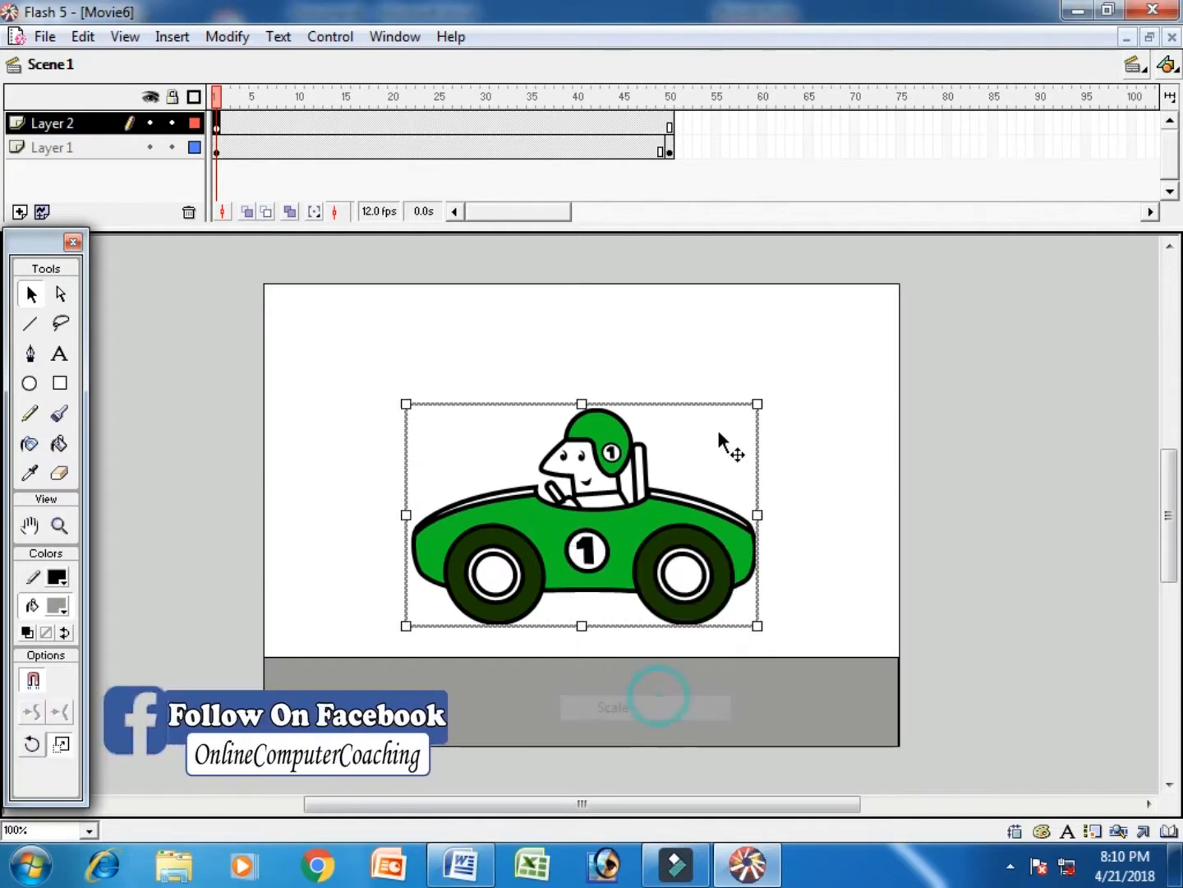
pyautogui.moveTo(757, 404); pyautogui.dragTo(602, 503)
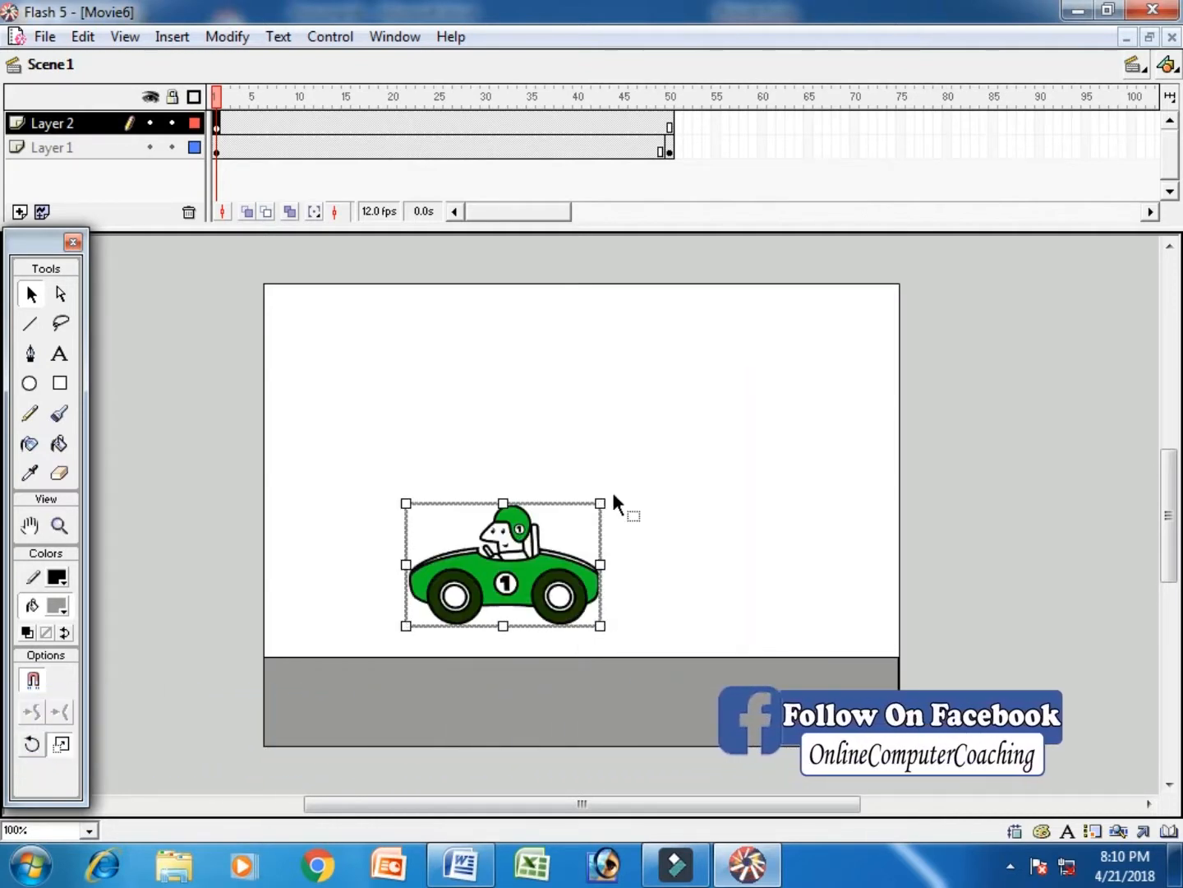
# - Move the car just outside the stage's right edge, with its wheels resting level with the road's upper edge
pyautogui.moveTo(472, 565); pyautogui.dragTo(937, 601)
pyautogui.press('Up')
pyautogui.press('Up')
pyautogui.press('Up')
pyautogui.press('Up')
pyautogui.press('Up')
pyautogui.press('Up')
pyautogui.press('Right')
pyautogui.press('Right')
pyautogui.press('Right')
pyautogui.press('Right')
pyautogui.press('Right')
pyautogui.press('Right')
pyautogui.press('Right')
pyautogui.press('Right')
pyautogui.press('Right')
pyautogui.press('Right')
pyautogui.press('Right')
pyautogui.press('Right')
pyautogui.press('Right')
pyautogui.press('Right')
pyautogui.press('Right')
pyautogui.press('Right')
pyautogui.press('Right')
pyautogui.press('Right')
pyautogui.press('Right')
pyautogui.press('Right')
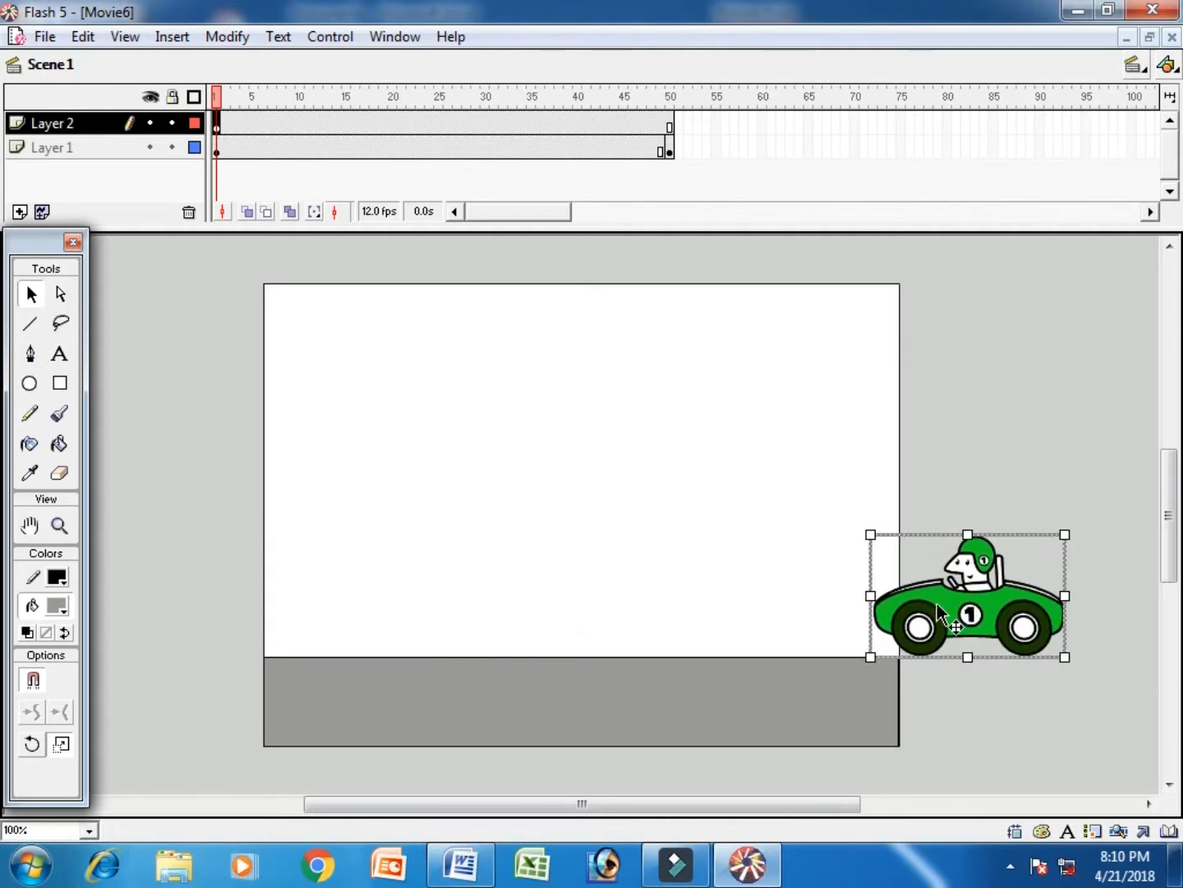
pyautogui.press('Right')
pyautogui.press('Right')
pyautogui.press('Right')
pyautogui.press('Right')
pyautogui.press('Right')
pyautogui.press('Right')
pyautogui.press('Right')
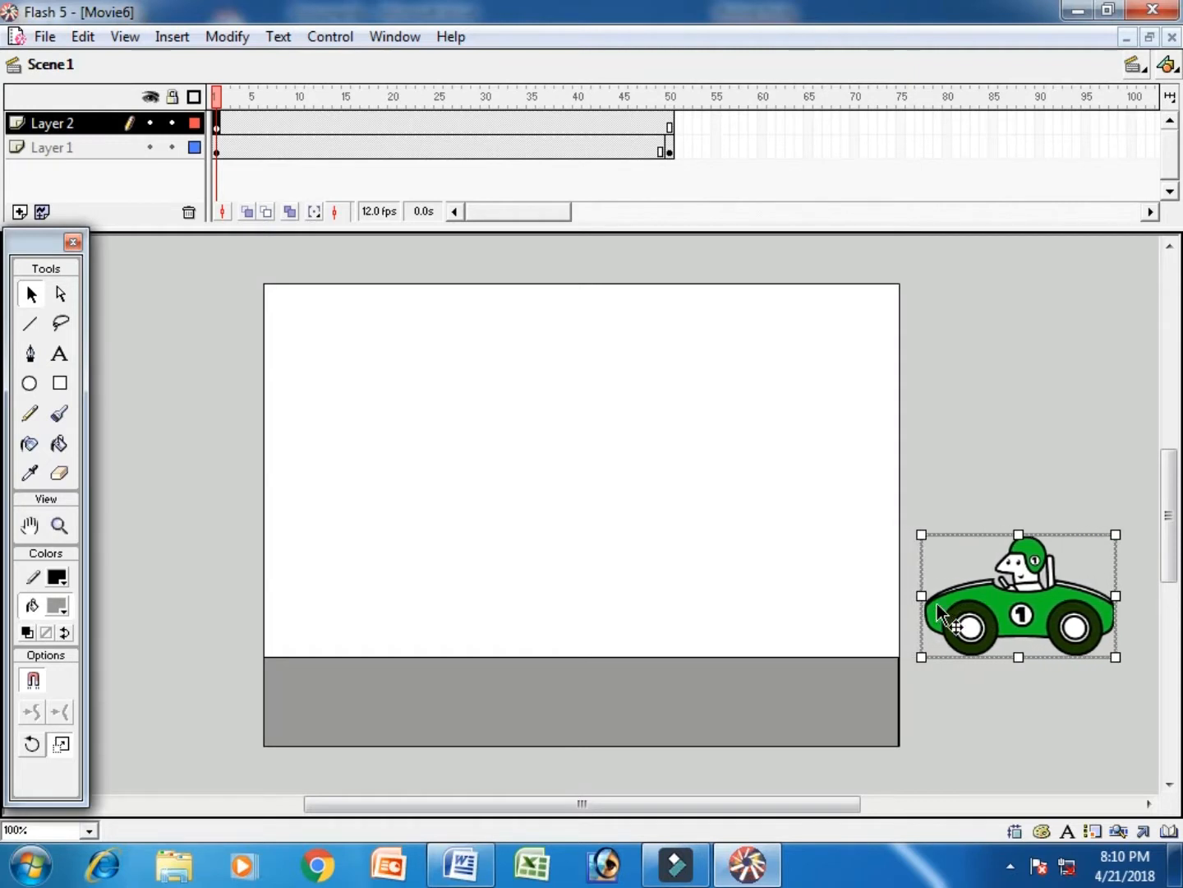
# - Create a motion tween on Layer 2 from frame 1 and insert a keyframe at frame 50
pyautogui.rightClick(222, 126)
pyautogui.click(283, 137)
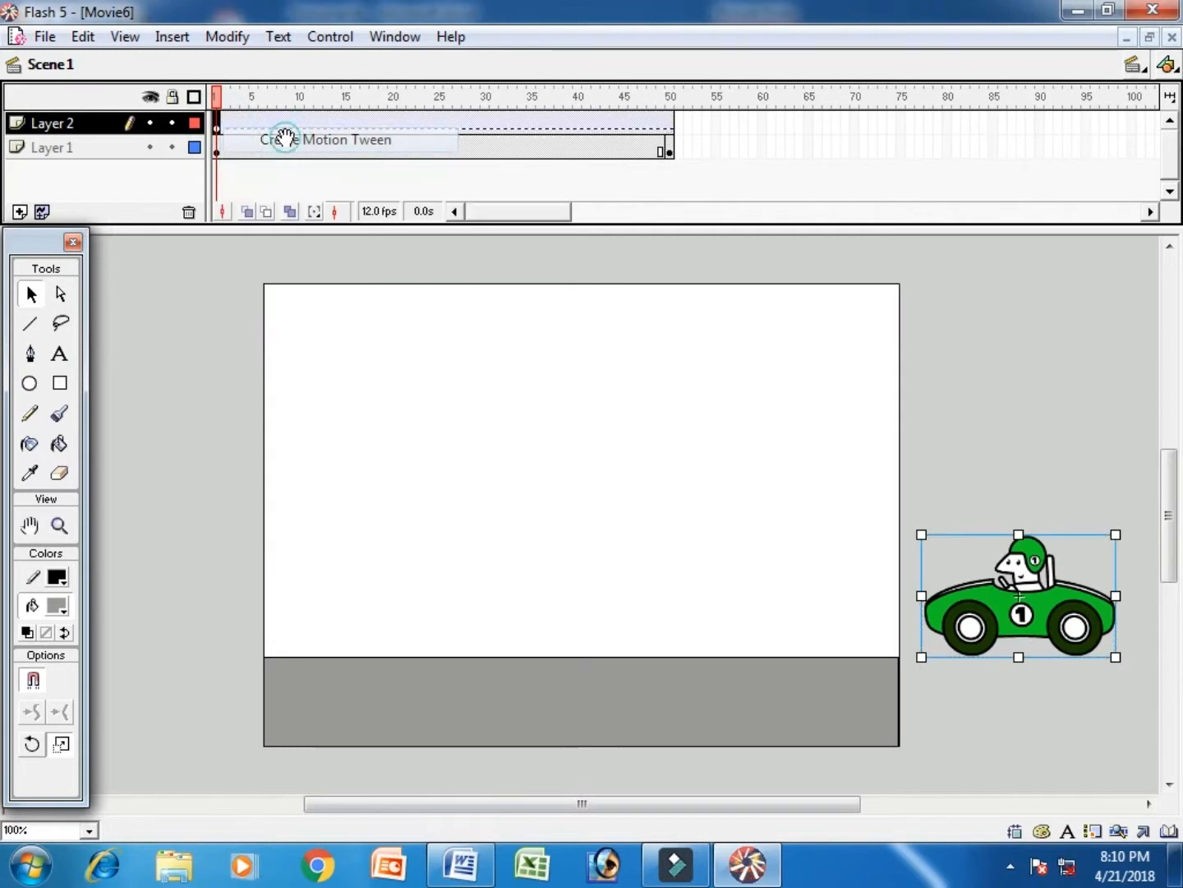
pyautogui.click(669, 124)
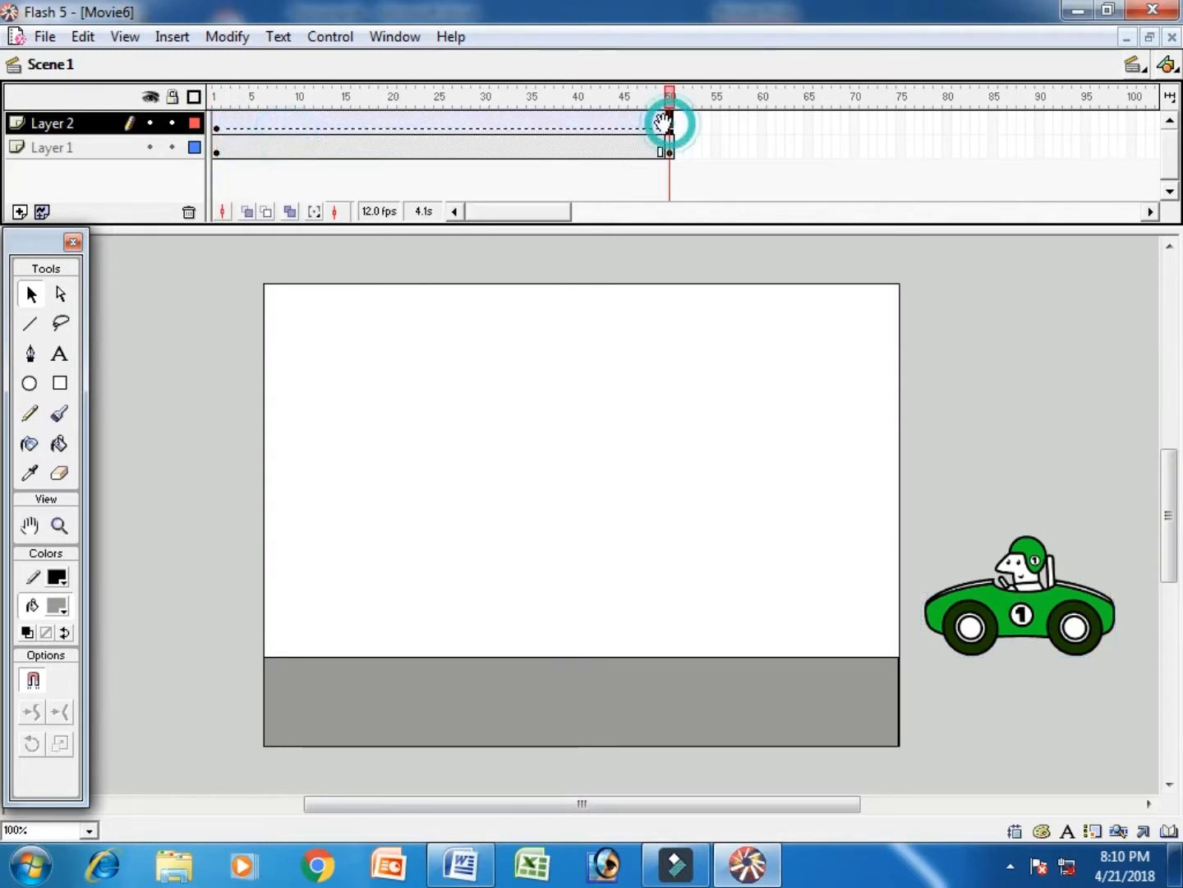
pyautogui.press('F6')
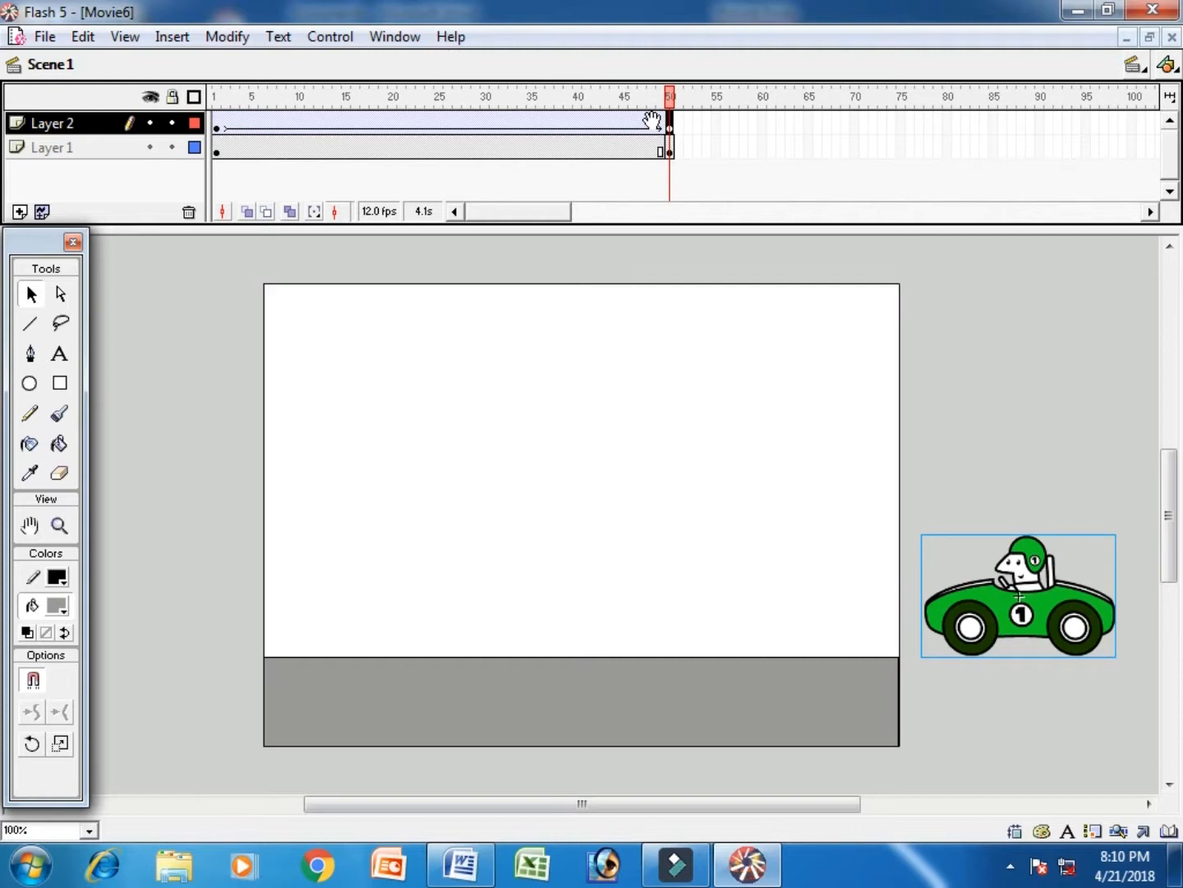
# - Move the car at frame 50 horizontally until it is completely past the stage's left edge
pyautogui.hotkey('shift', 'Left')
pyautogui.hotkey('shift', 'Left')
pyautogui.hotkey('shift', 'Left')
pyautogui.hotkey('shift', 'Left')
pyautogui.hotkey('shift', 'Left')
pyautogui.hotkey('shift', 'Left')
pyautogui.hotkey('shift', 'Left')
pyautogui.hotkey('shift', 'Left')
pyautogui.hotkey('shift', 'Left')
pyautogui.hotkey('shift', 'Left')
pyautogui.hotkey('shift', 'Left')
pyautogui.hotkey('shift', 'Left')
pyautogui.hotkey('shift', 'Left')
pyautogui.hotkey('shift', 'Left')
pyautogui.hotkey('shift', 'Left')
pyautogui.hotkey('shift', 'Left')
pyautogui.hotkey('shift', 'Left')
pyautogui.hotkey('shift', 'Left')
pyautogui.hotkey('shift', 'Left')
pyautogui.hotkey('shift', 'Left')
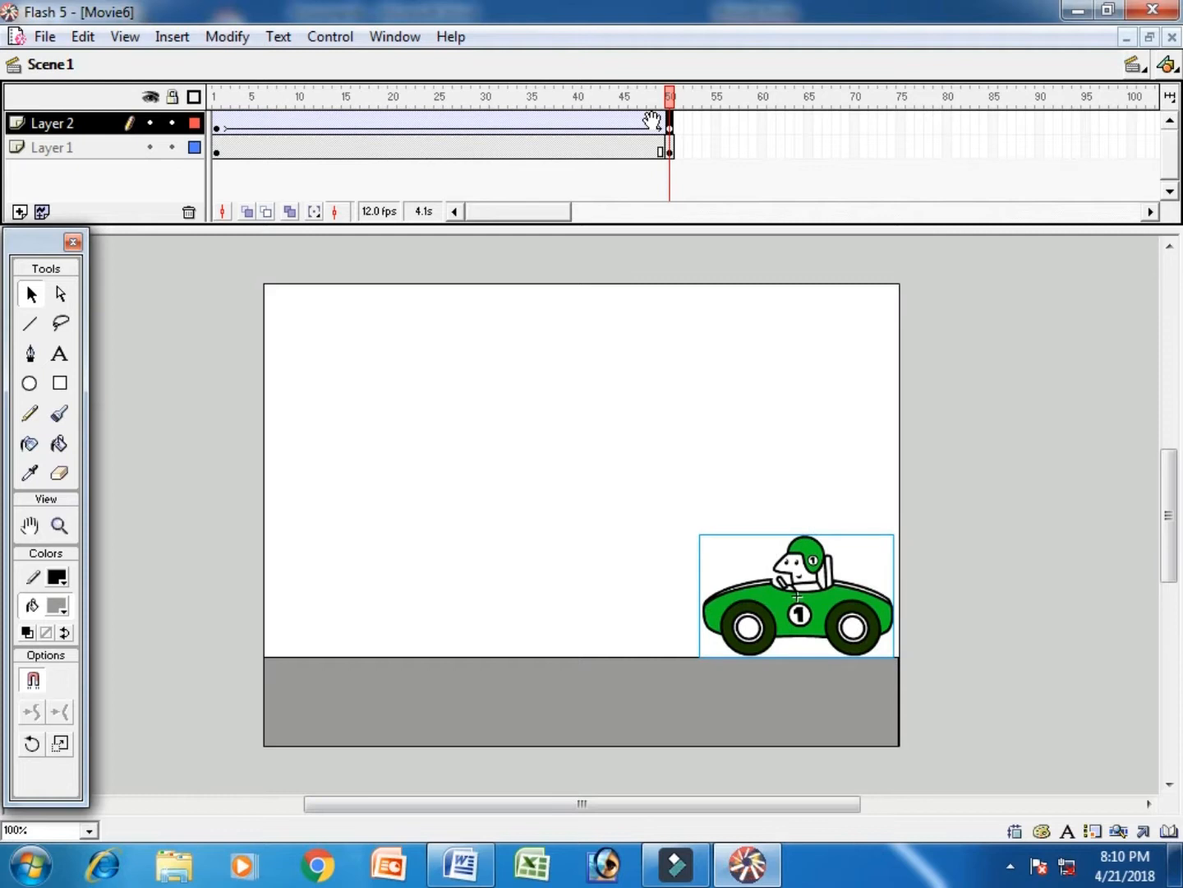
pyautogui.hotkey('shift', 'Left')
pyautogui.hotkey('shift', 'Left')
pyautogui.hotkey('shift', 'Left')
pyautogui.hotkey('shift', 'Left')
pyautogui.hotkey('shift', 'Left')
pyautogui.hotkey('shift', 'Left')
pyautogui.hotkey('shift', 'Left')
pyautogui.hotkey('shift', 'Left')
pyautogui.hotkey('shift', 'Left')
pyautogui.hotkey('shift', 'Left')
pyautogui.hotkey('shift', 'Left')
pyautogui.hotkey('shift', 'Left')
pyautogui.hotkey('shift', 'Left')
pyautogui.hotkey('shift', 'Left')
pyautogui.hotkey('shift', 'Left')
pyautogui.hotkey('shift', 'Left')
pyautogui.hotkey('shift', 'Left')
pyautogui.hotkey('shift', 'Left')
pyautogui.hotkey('shift', 'Left')
pyautogui.hotkey('shift', 'Left')
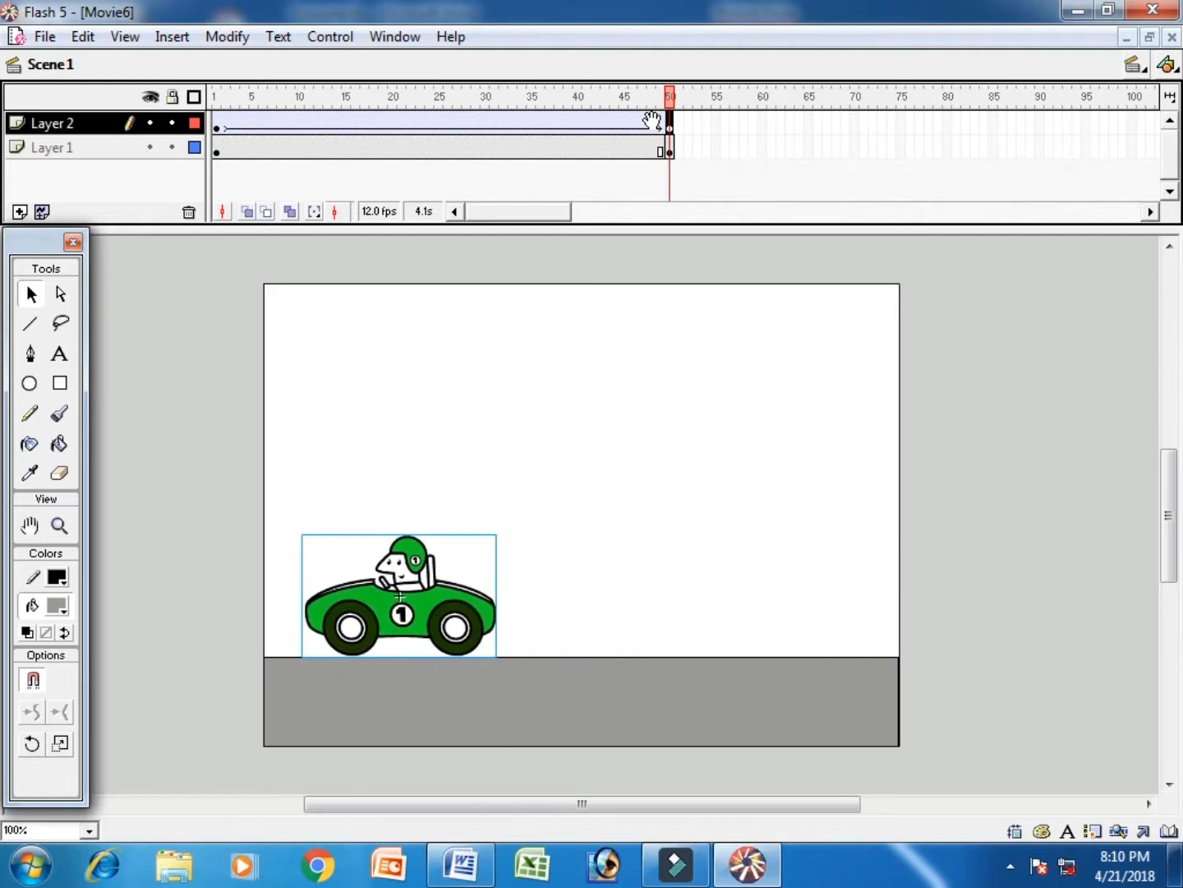
pyautogui.hotkey('shift', 'Left')
pyautogui.hotkey('shift', 'Left')
pyautogui.hotkey('shift', 'Left')
pyautogui.hotkey('shift', 'Left')
pyautogui.hotkey('shift', 'Left')
pyautogui.hotkey('shift', 'Left')
pyautogui.hotkey('shift', 'Left')
pyautogui.hotkey('shift', 'Left')
pyautogui.hotkey('shift', 'Left')
pyautogui.hotkey('shift', 'Left')
pyautogui.hotkey('shift', 'Left')
pyautogui.hotkey('shift', 'Left')
pyautogui.hotkey('shift', 'Left')
pyautogui.hotkey('shift', 'Left')
pyautogui.hotkey('shift', 'Left')
pyautogui.hotkey('shift', 'Left')
pyautogui.hotkey('shift', 'Left')
pyautogui.hotkey('shift', 'Left')
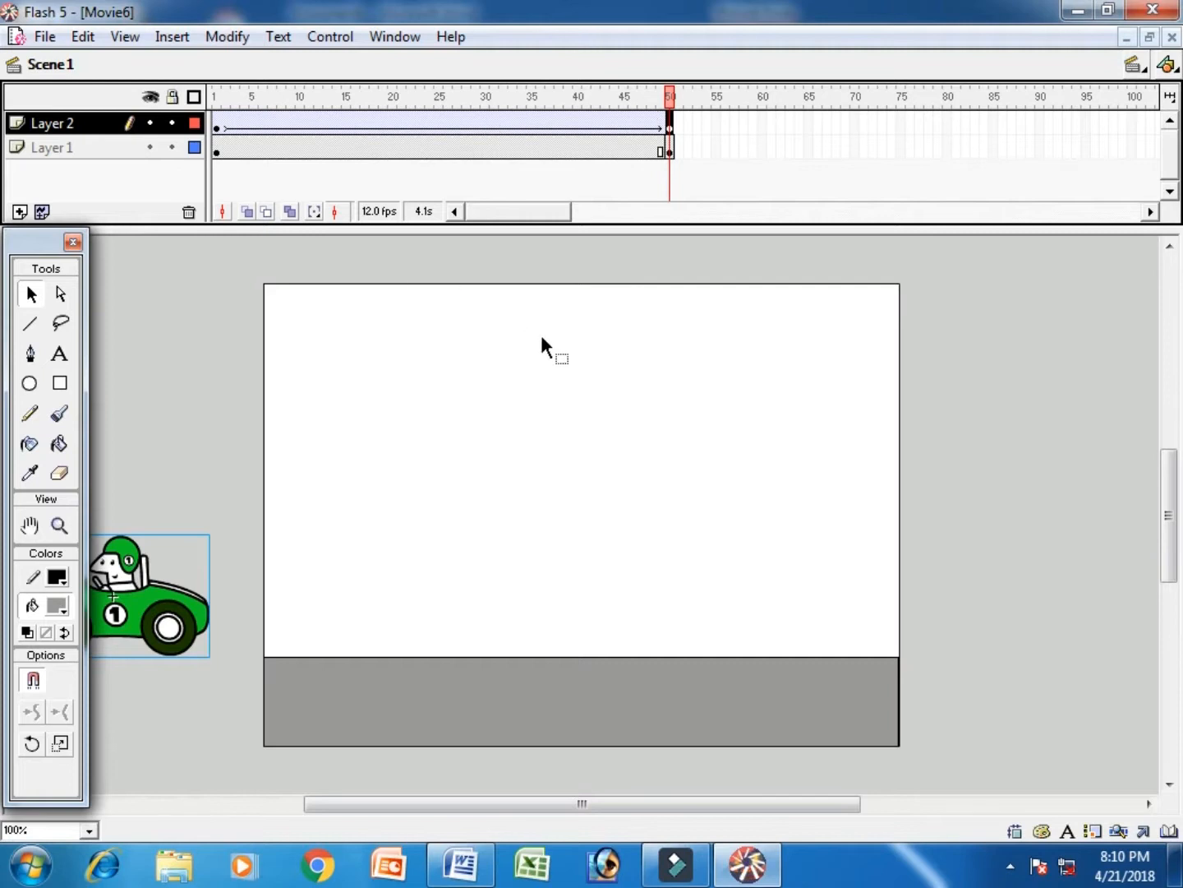
# - Set the movie's background colour to #6699CC
pyautogui.doubleClick(382, 213)
pyautogui.click(517, 479)
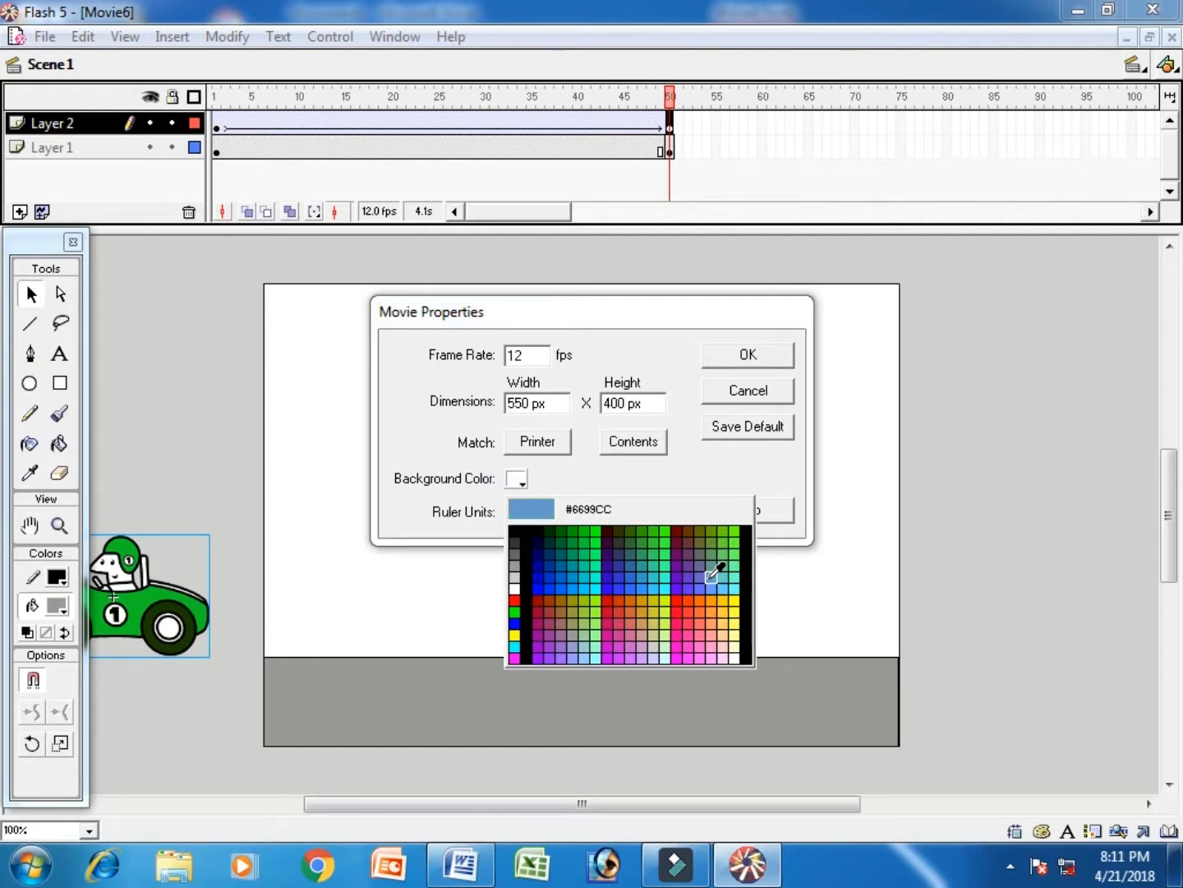
pyautogui.click(713, 576)
pyautogui.click(737, 356)
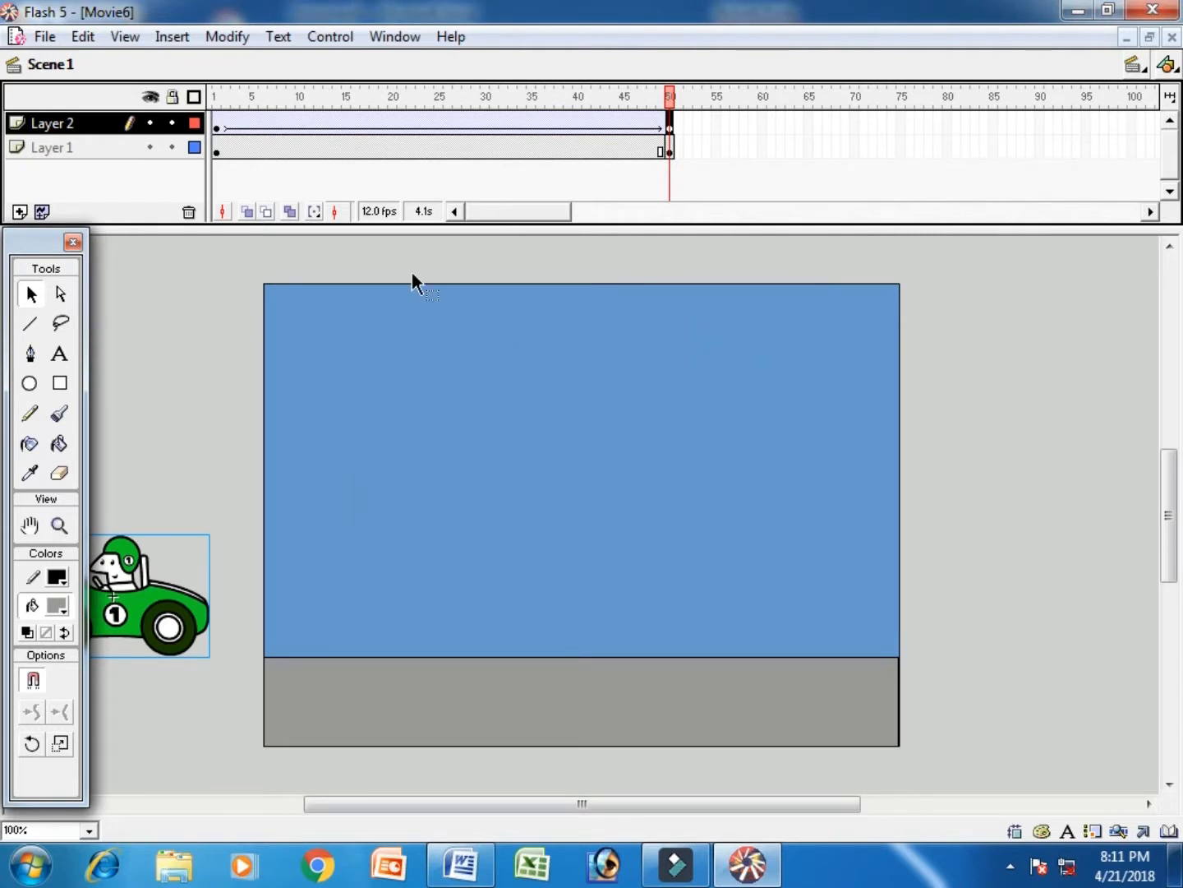
# - Change the movie's background colour to a bright light blue, then test the movie and close the preview
pyautogui.doubleClick(383, 210)
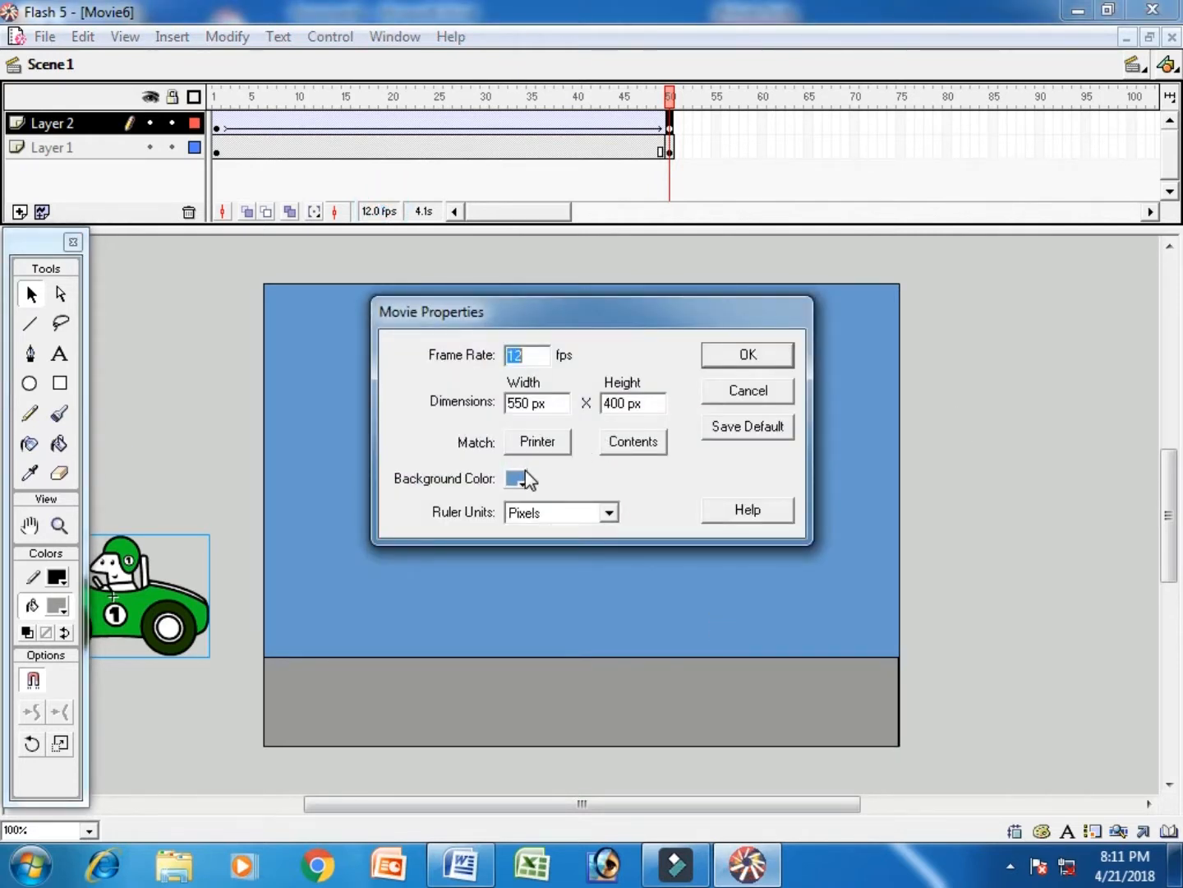
pyautogui.click(515, 477)
pyautogui.click(724, 556)
pyautogui.click(729, 360)
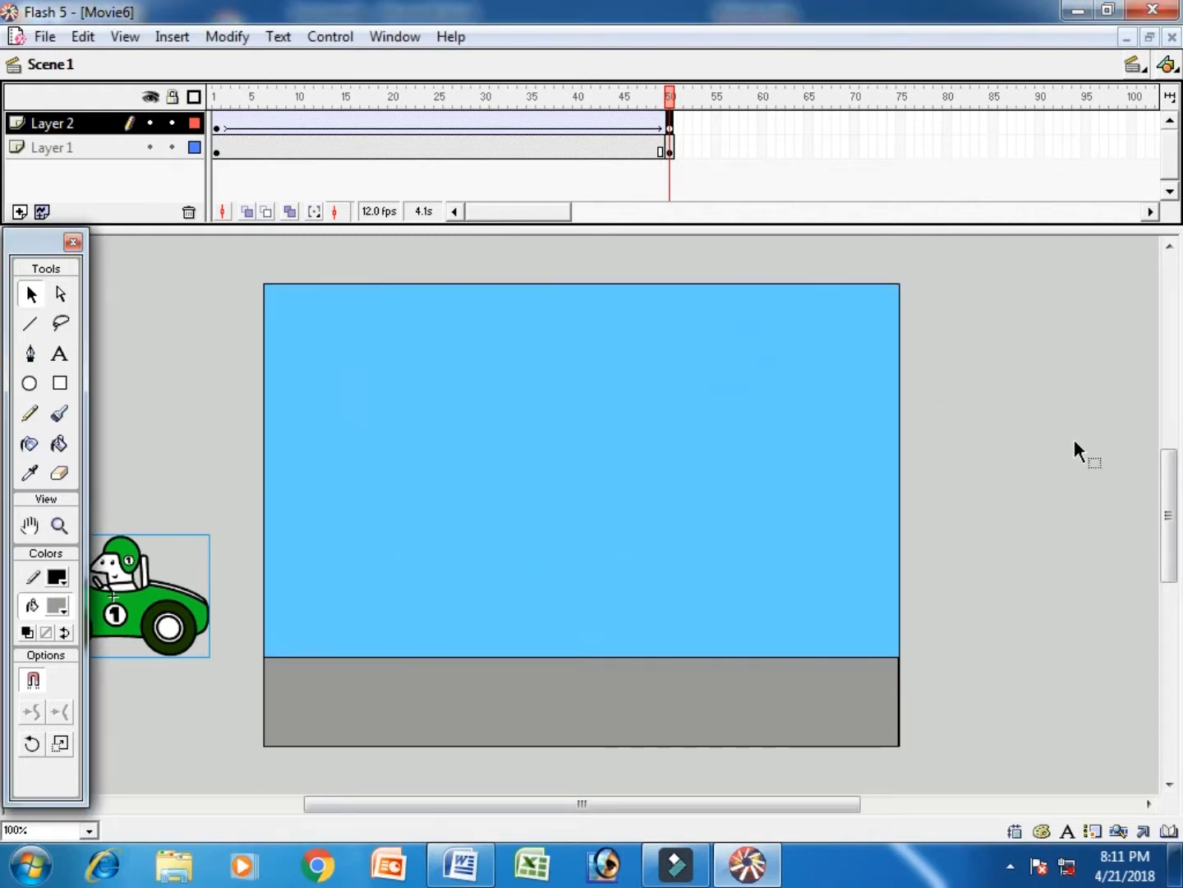
pyautogui.hotkey('ctrl', 'Return')
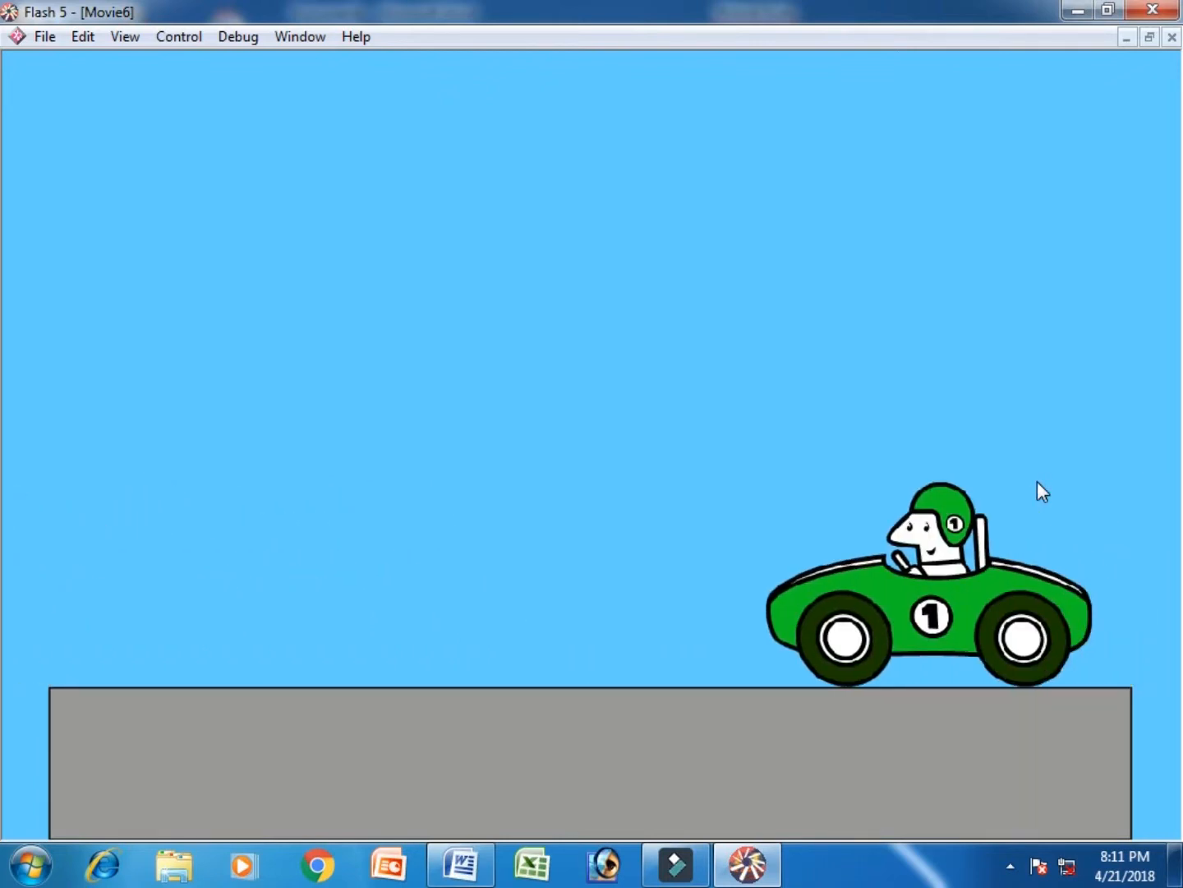
pyautogui.hotkey('ctrl', 'w')
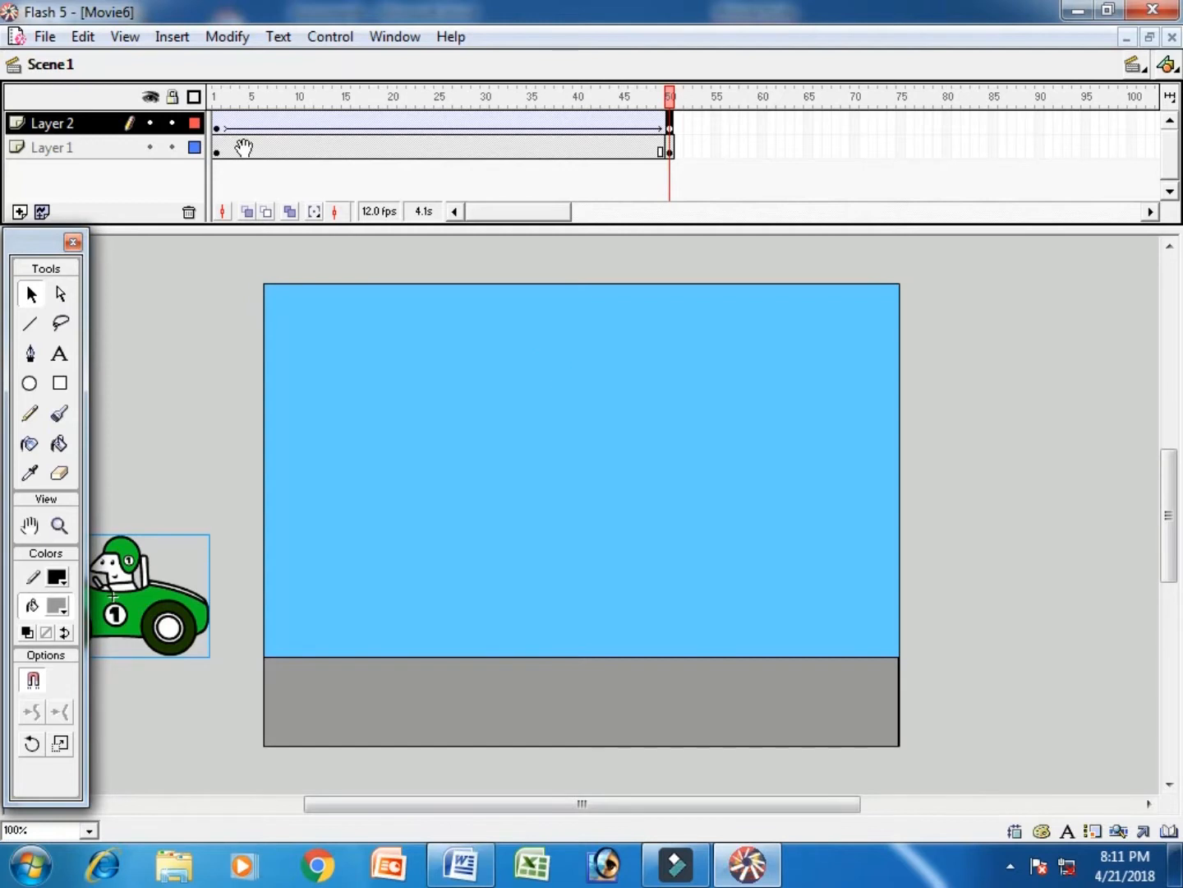
# - Add a new layer above Layer 2 and enter the two-line text "Clip Art" / "Animation" on its frame 1
pyautogui.click(19, 212)
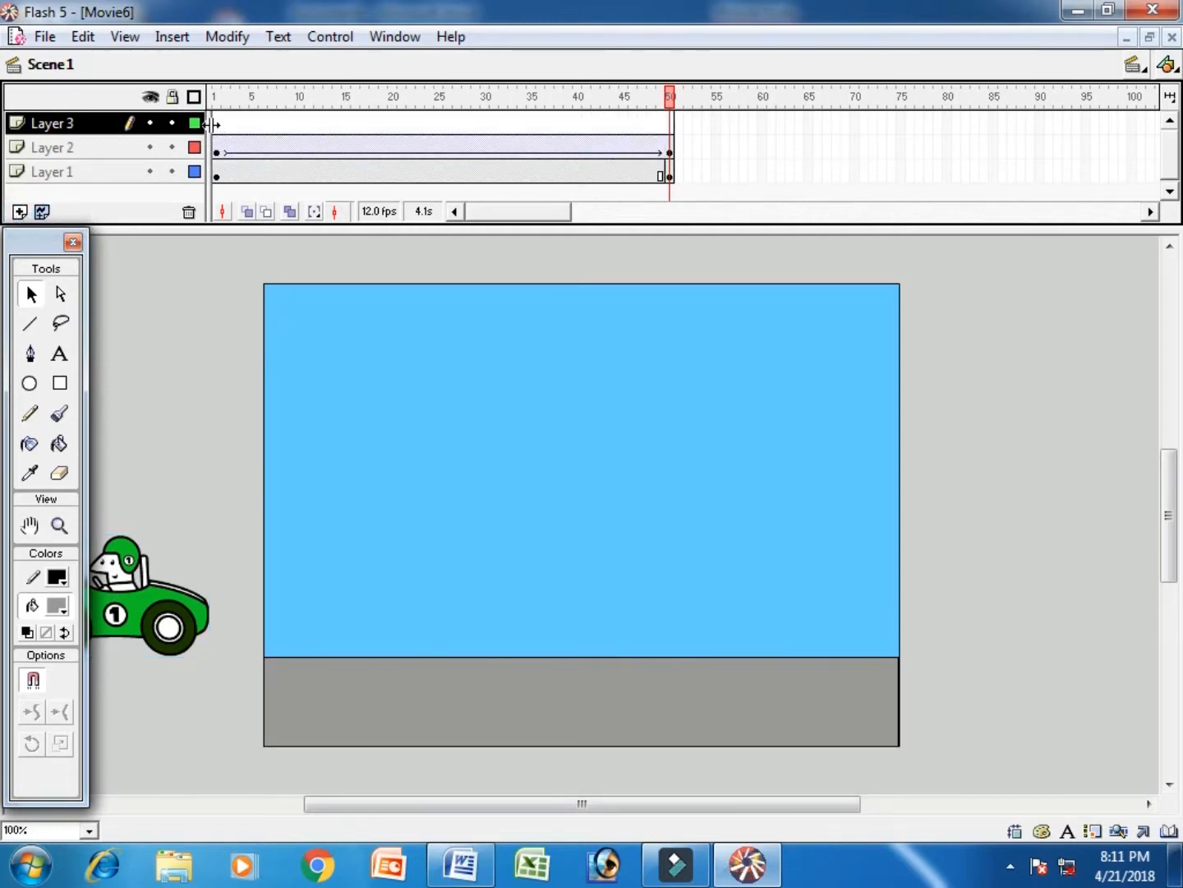
pyautogui.click(218, 122)
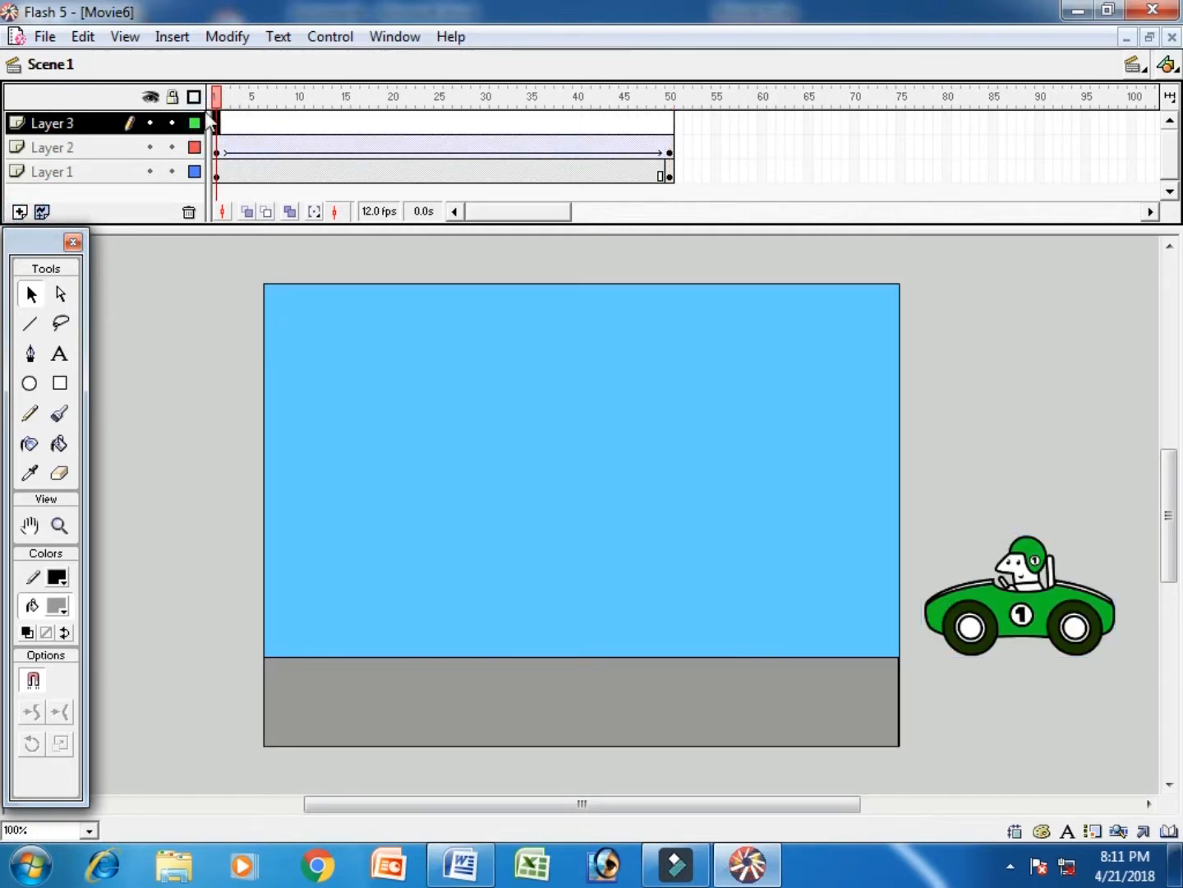
pyautogui.click(60, 355)
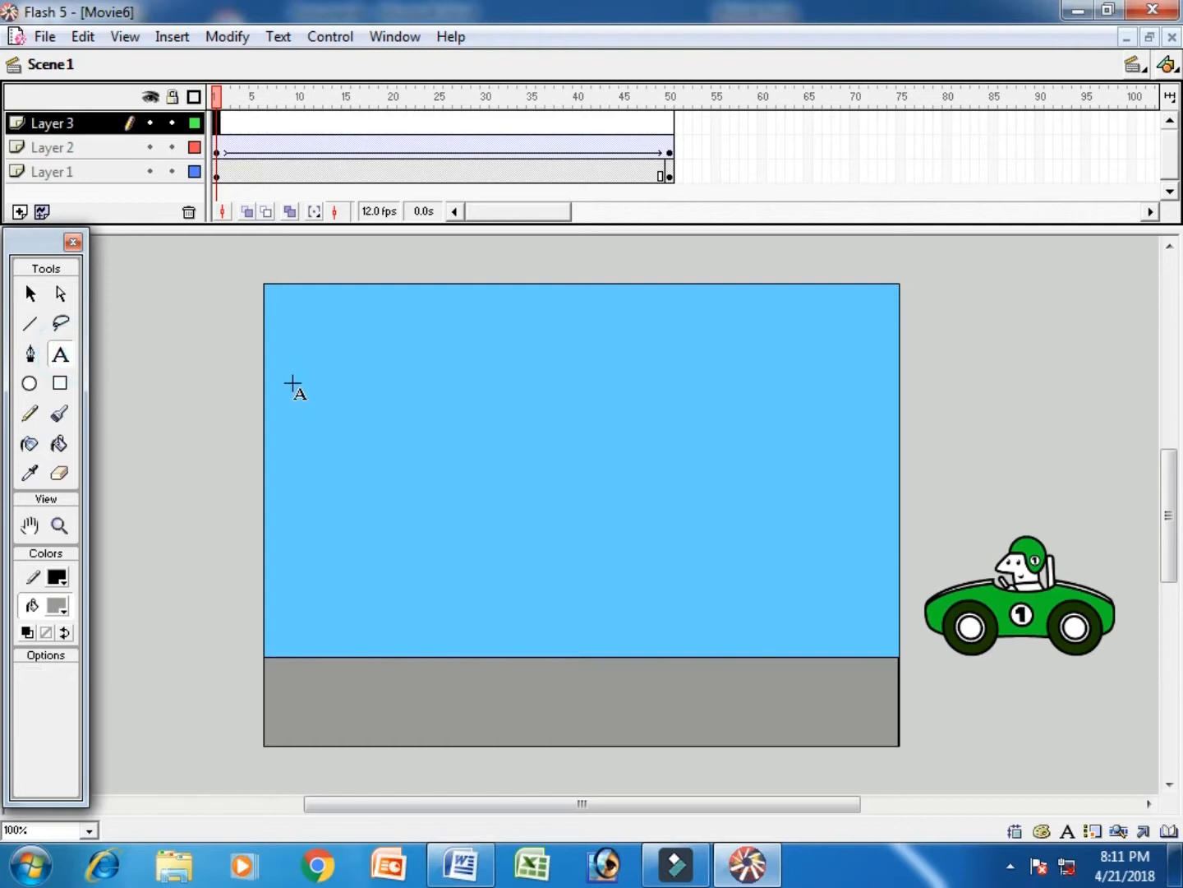
pyautogui.click(296, 396)
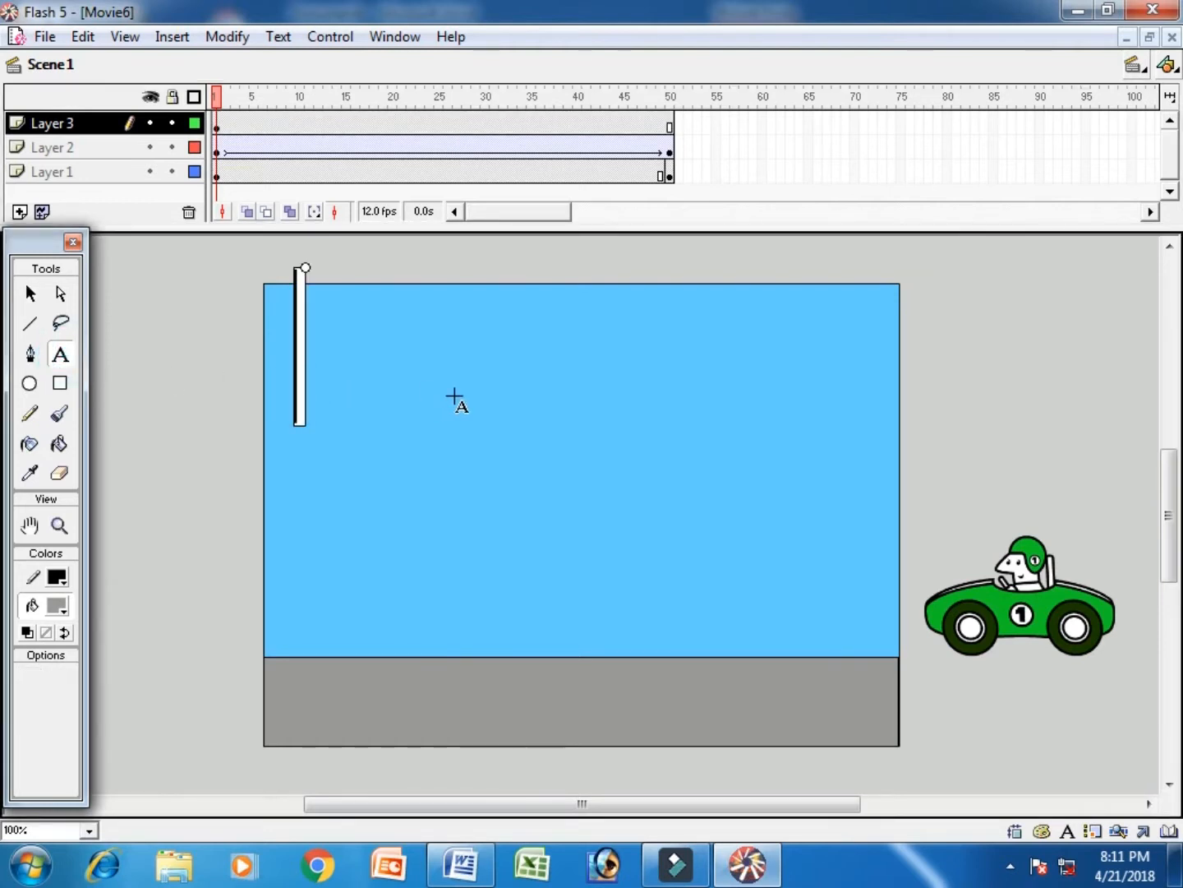
pyautogui.write('Clip')
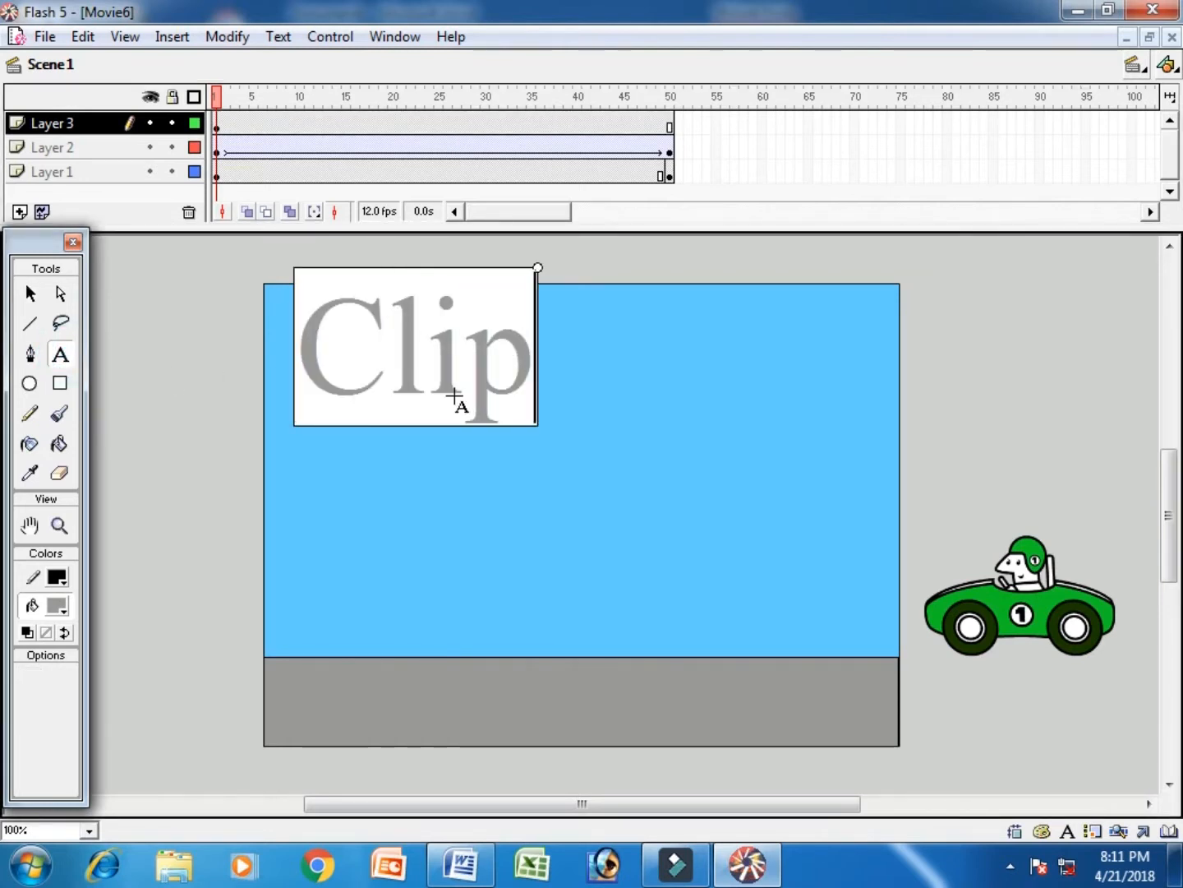
pyautogui.write(' Art')
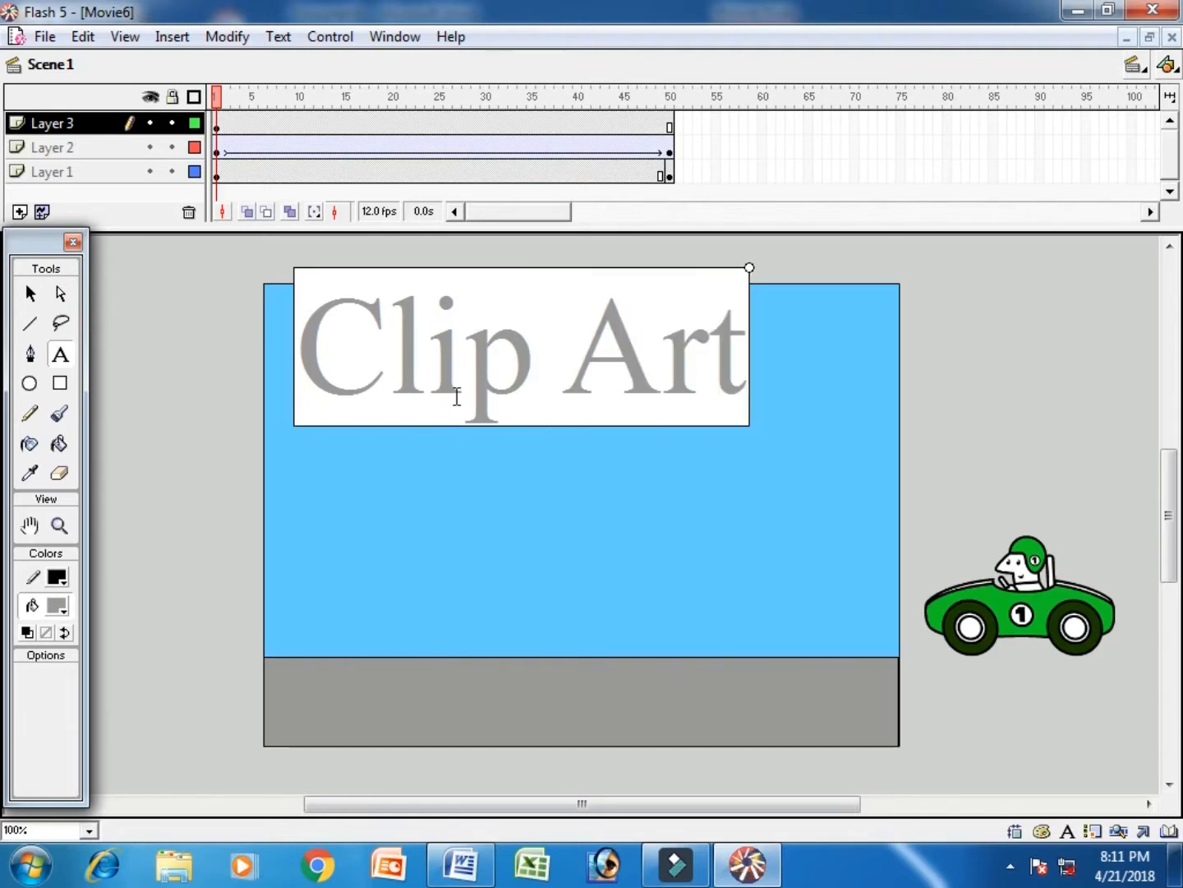
pyautogui.press('Return')
pyautogui.write('Anima')
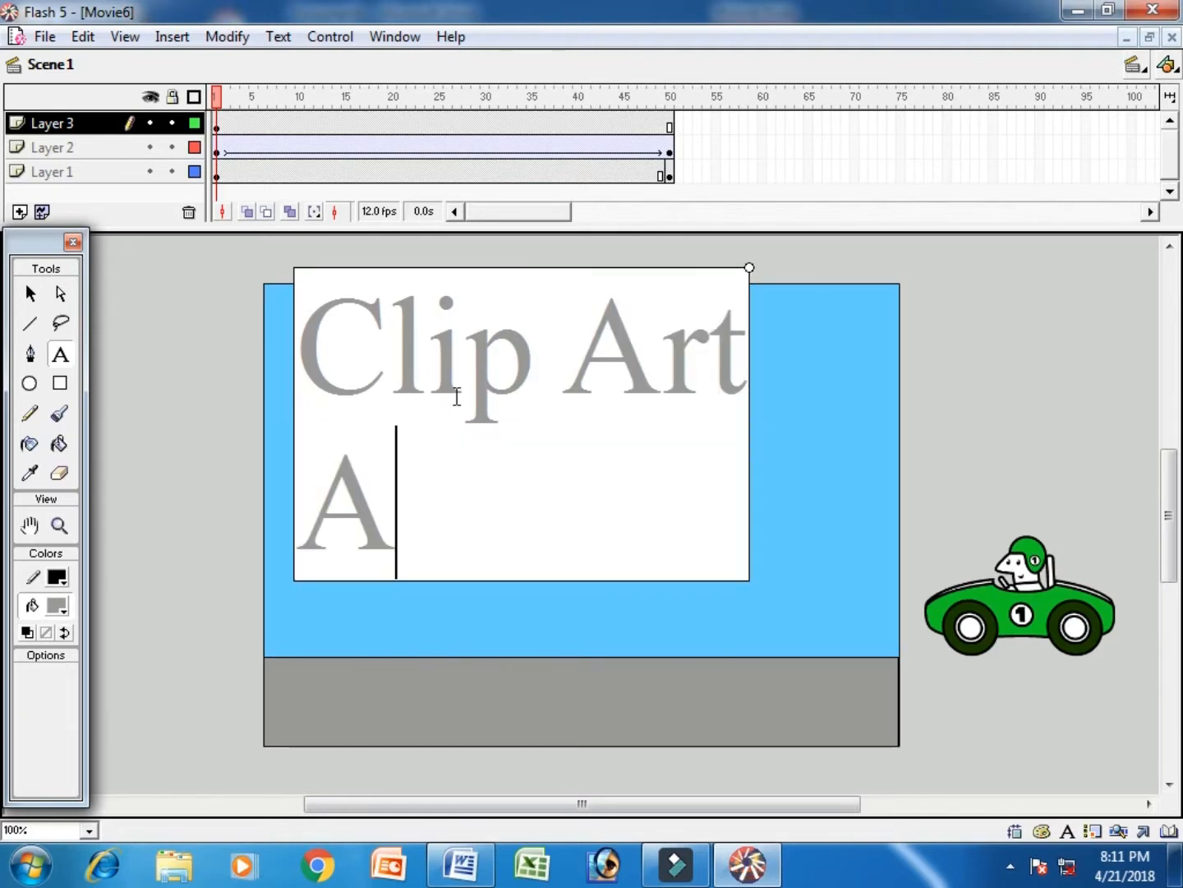
pyautogui.write('tion')
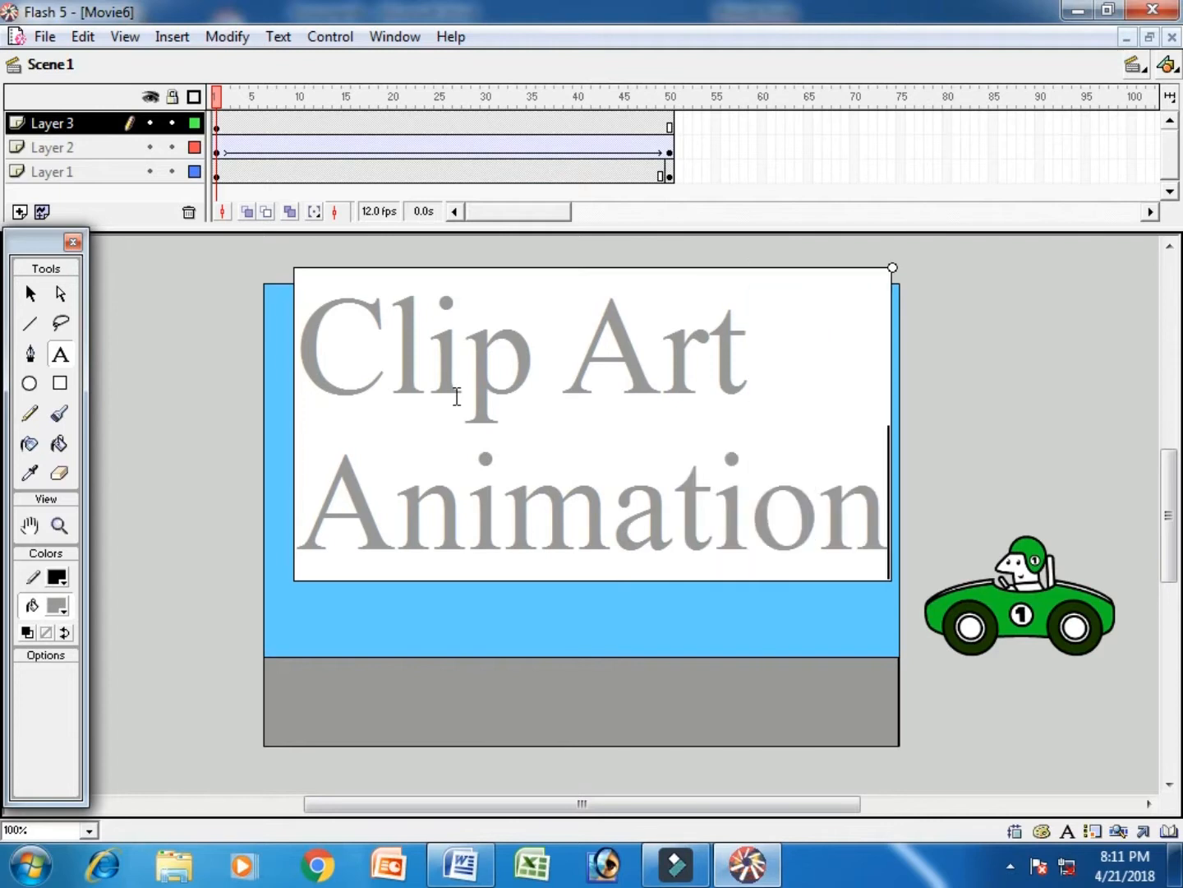
# - Set the font size of the whole "Clip Art Animation" text to 72
pyautogui.hotkey('ctrl', 'a')
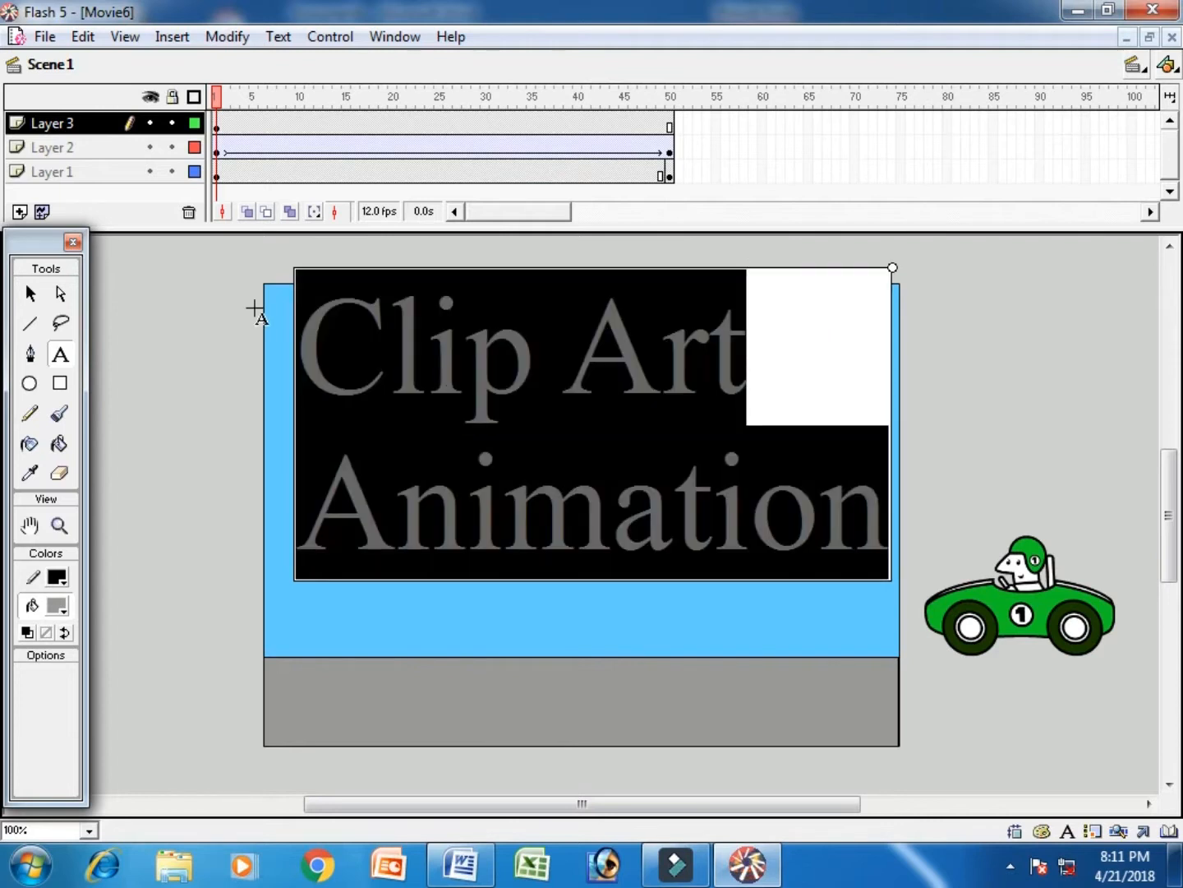
pyautogui.click(278, 37)
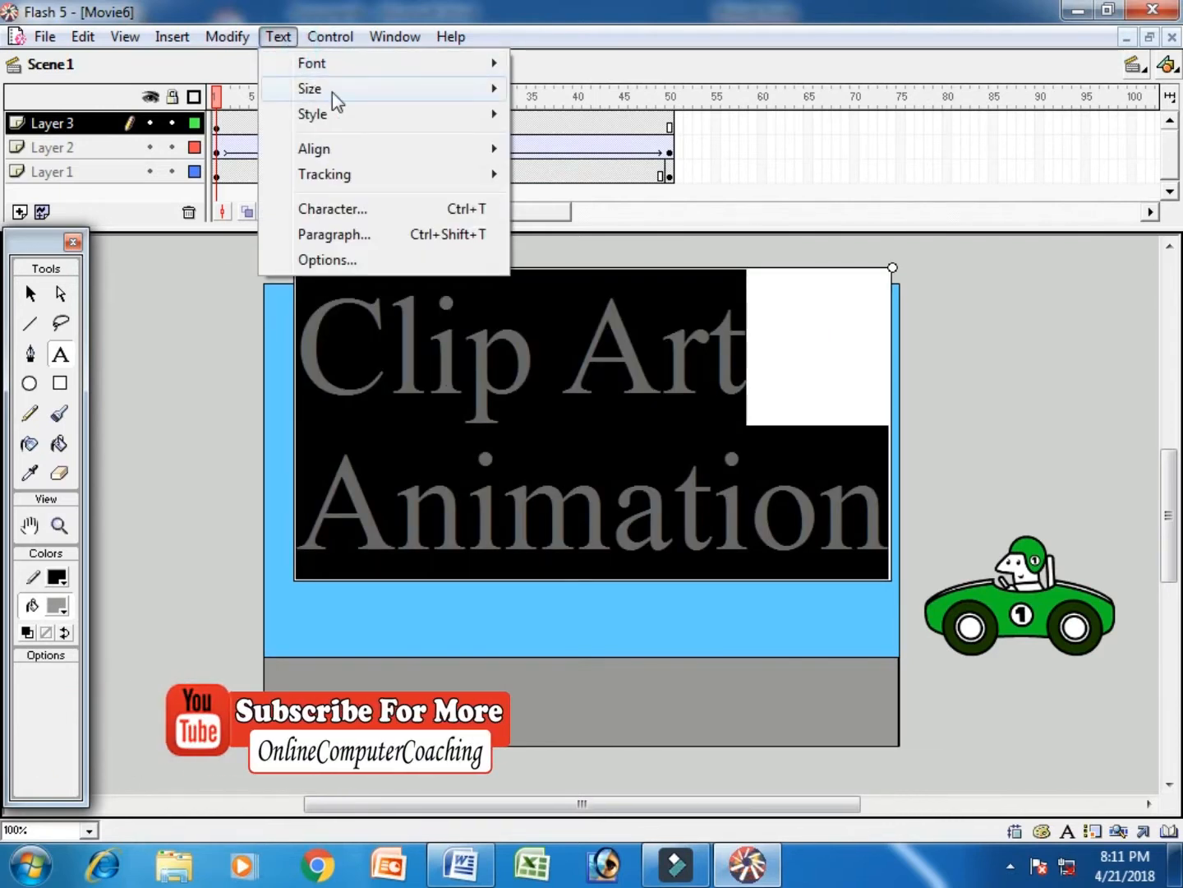
pyautogui.moveTo(332, 93)
pyautogui.click(561, 342)
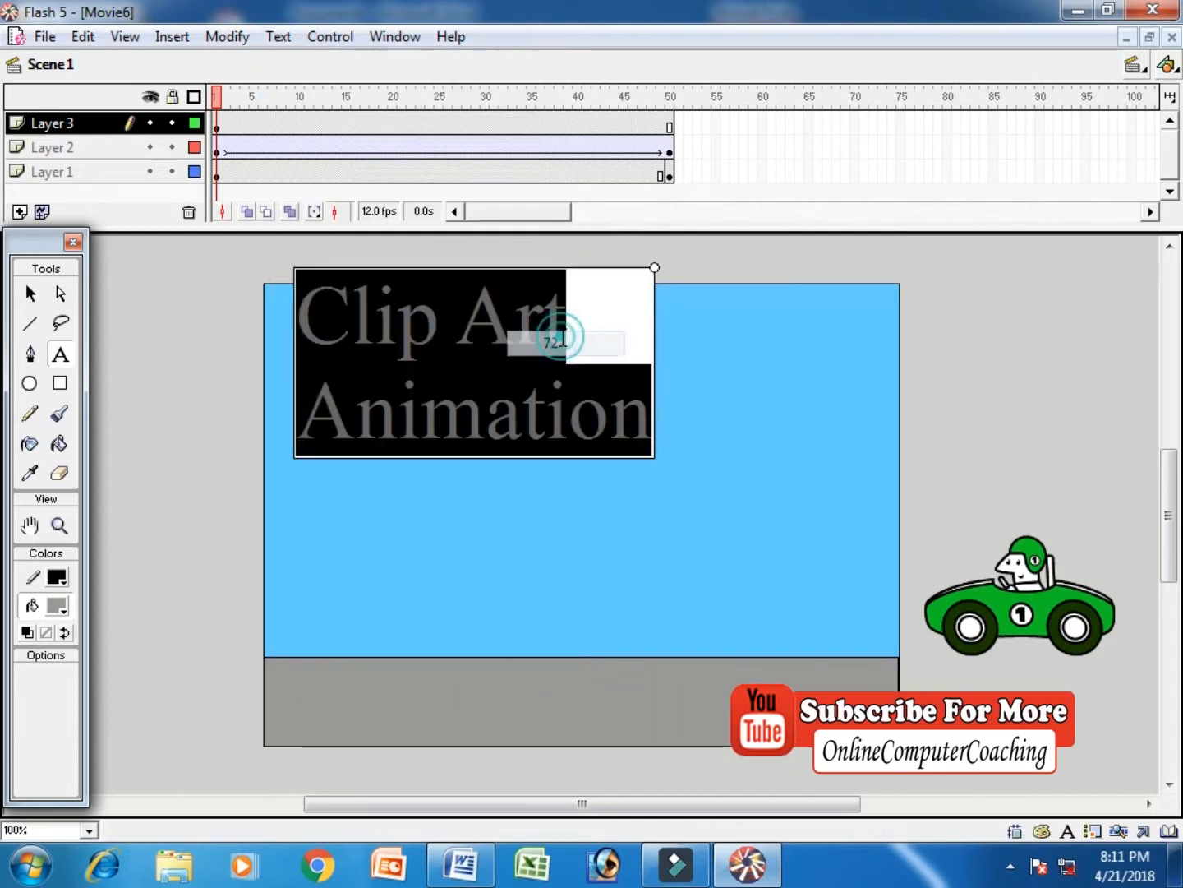
# - Centre-align both lines of the selected "Clip Art Animation" text
pyautogui.click(278, 37)
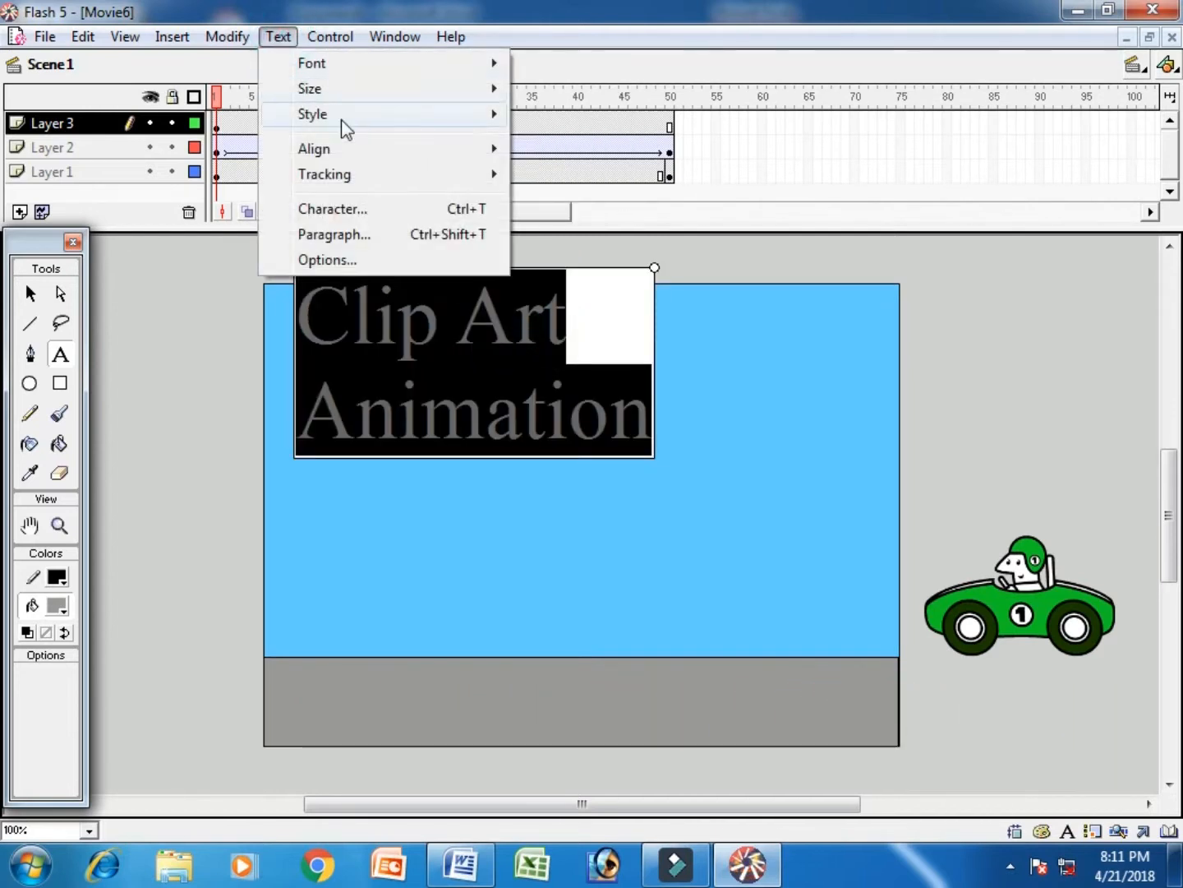
pyautogui.moveTo(345, 126)
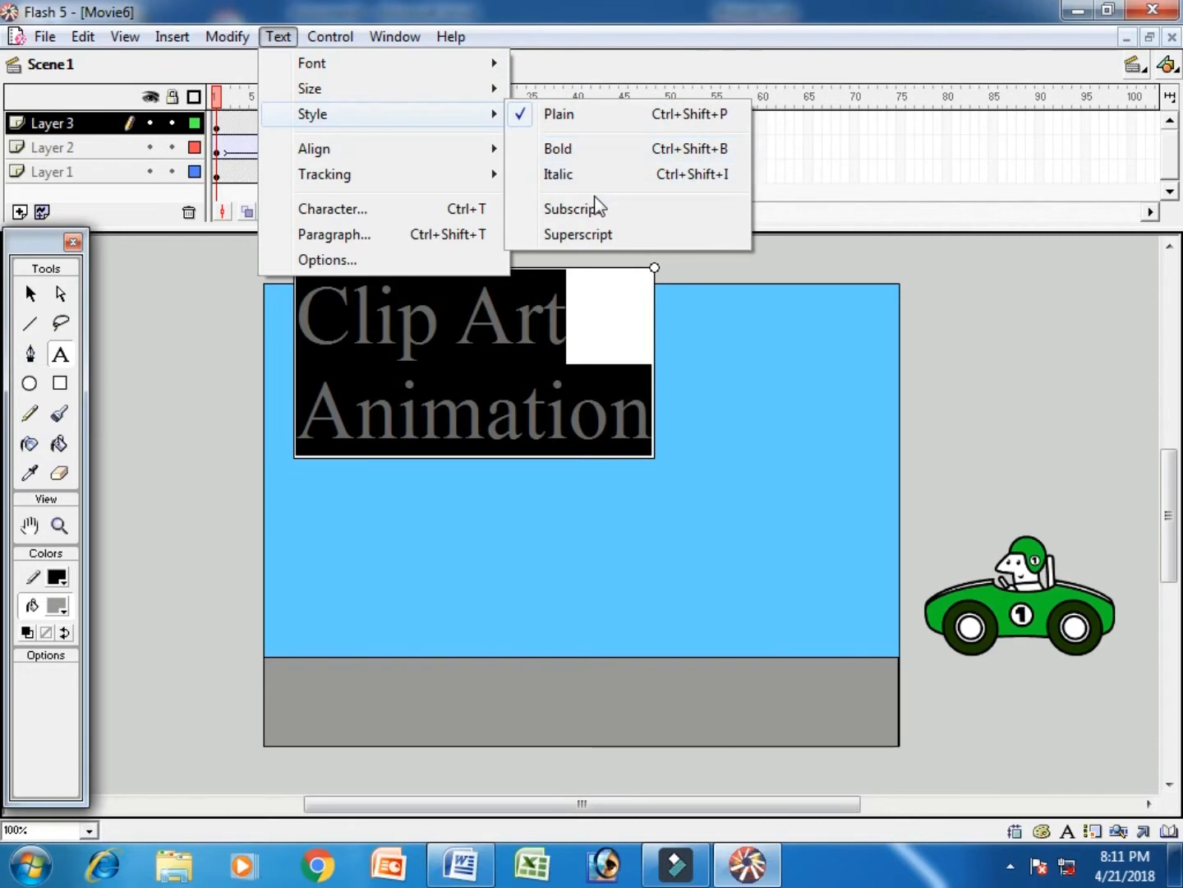
pyautogui.moveTo(387, 174)
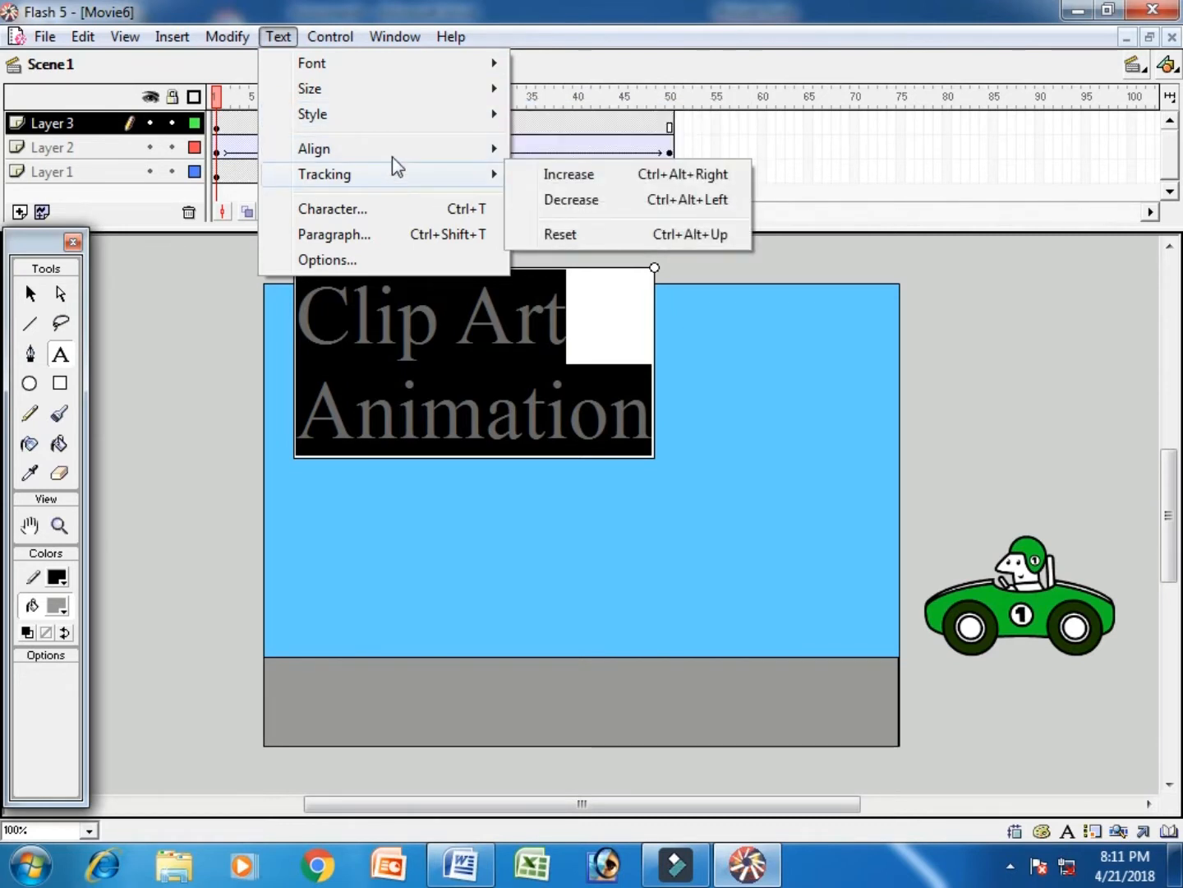
pyautogui.click(413, 211)
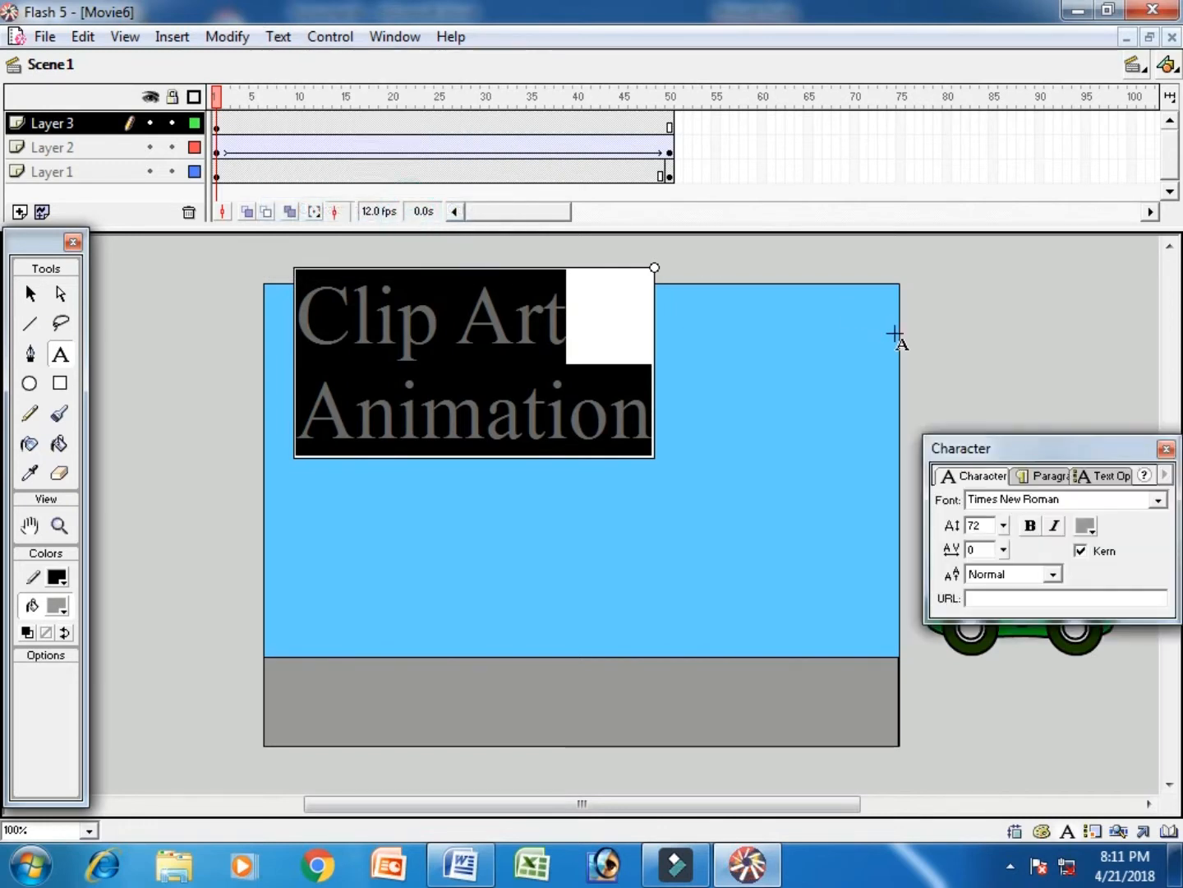
pyautogui.moveTo(1076, 457); pyautogui.dragTo(971, 374)
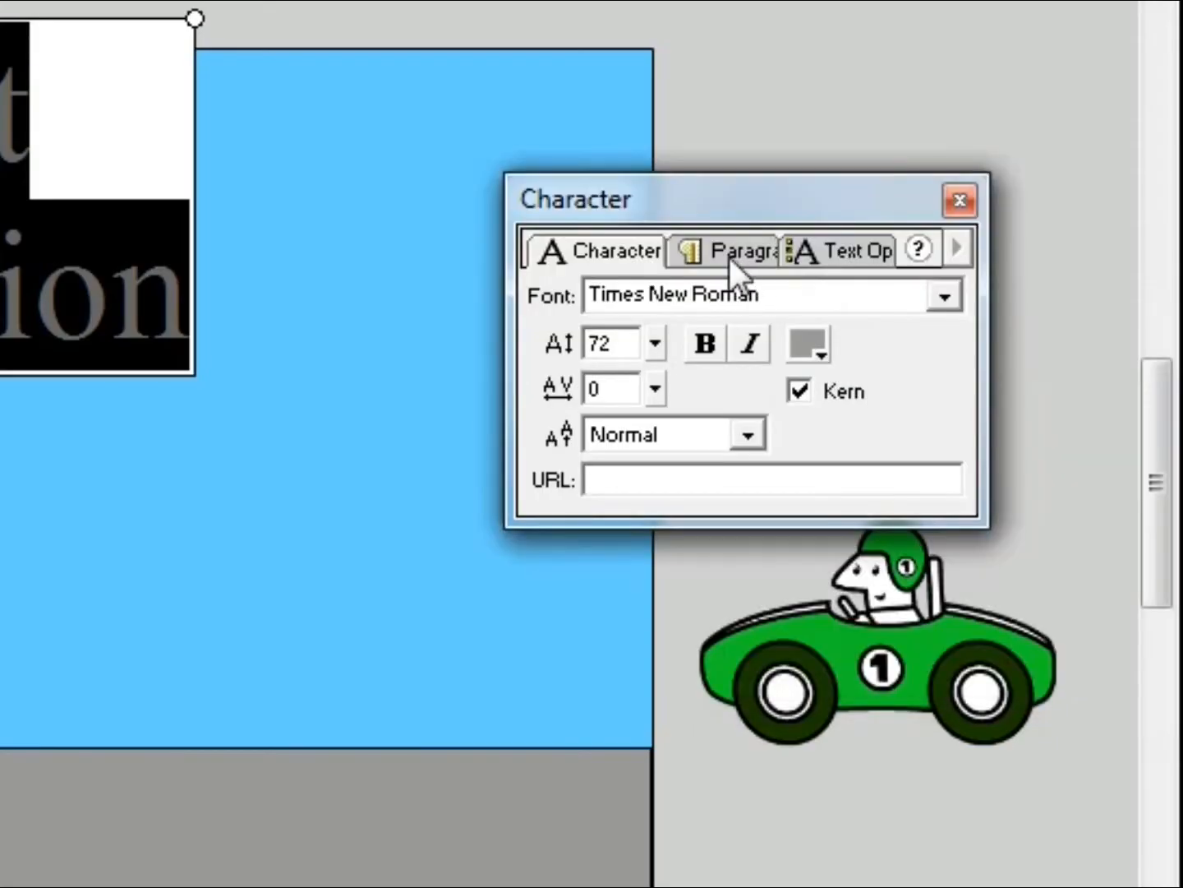
pyautogui.click(940, 390)
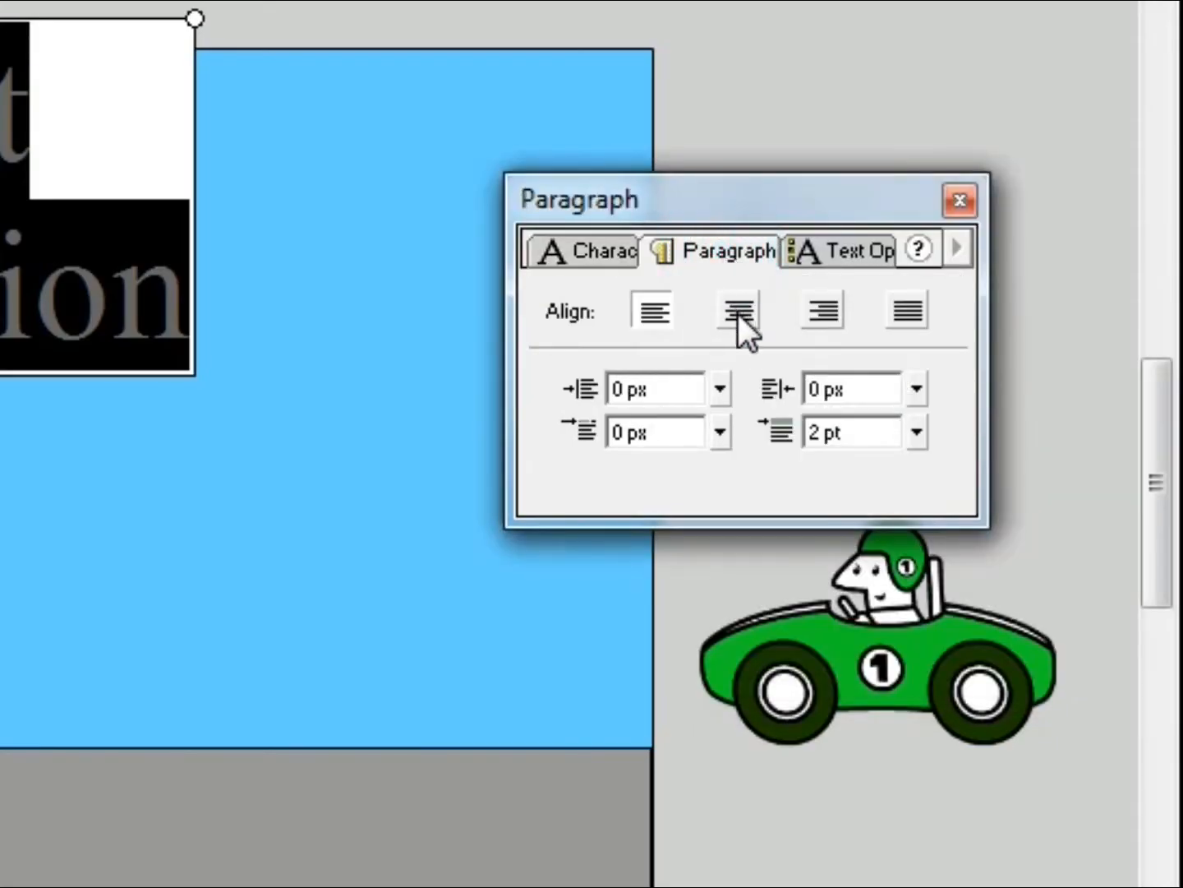
pyautogui.click(738, 313)
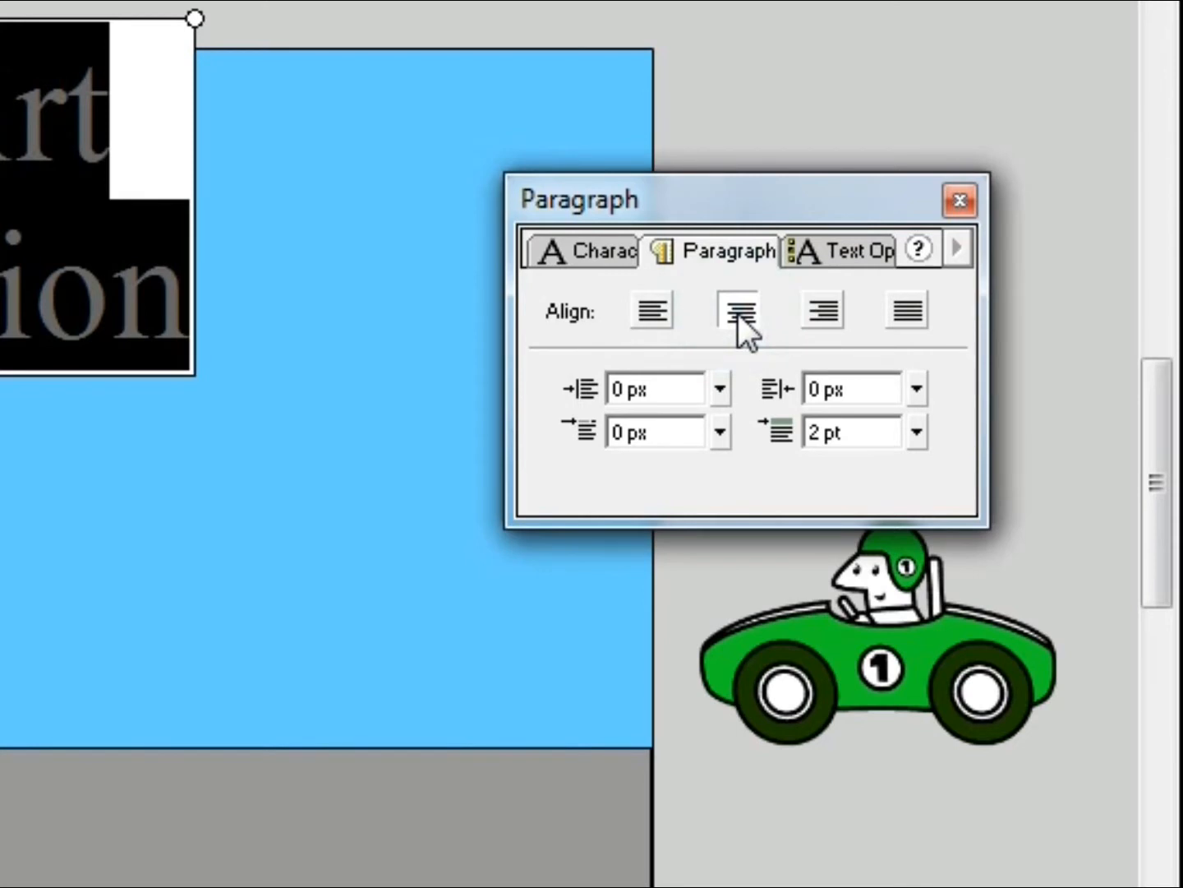
# - Move the "Clip Art Animation" title to the upper middle of the blue background and change its fill colour to white
pyautogui.click(960, 200)
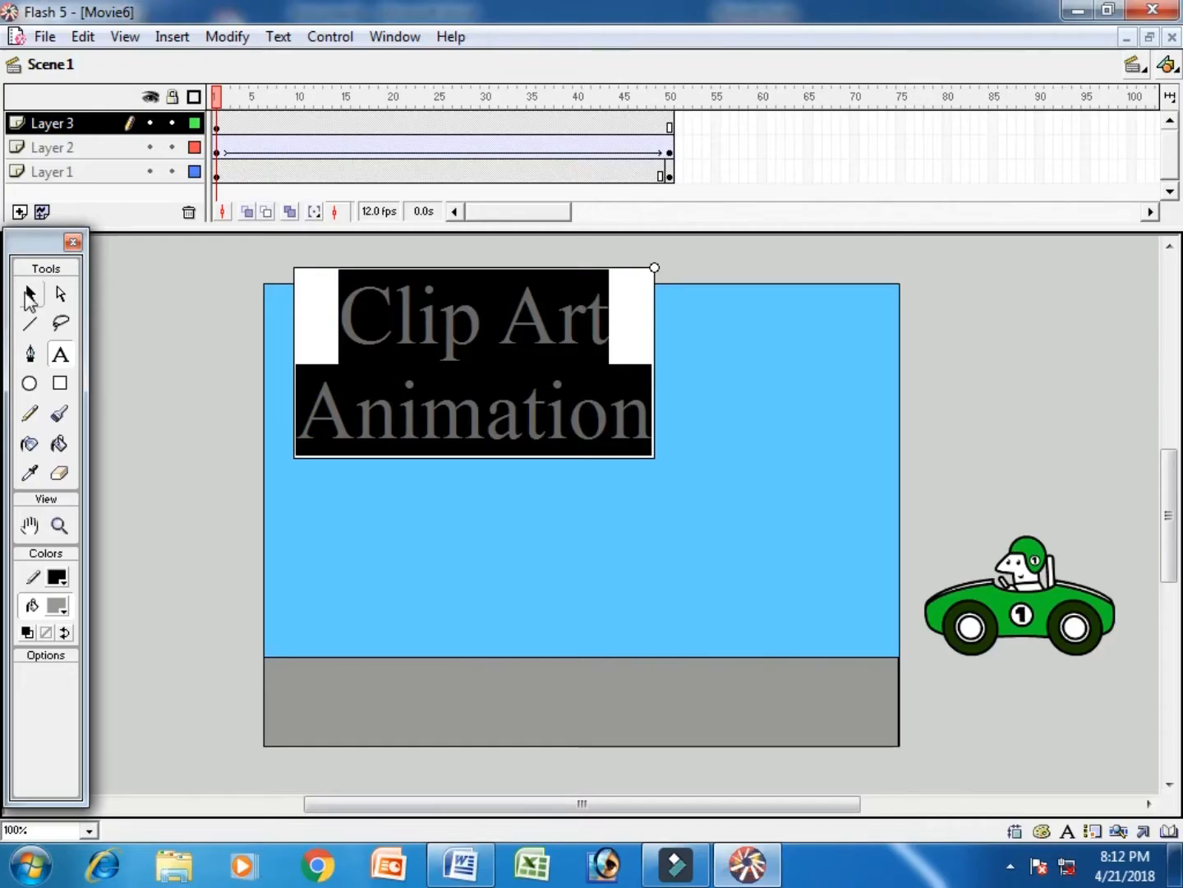
pyautogui.click(29, 299)
pyautogui.moveTo(351, 320); pyautogui.dragTo(462, 361)
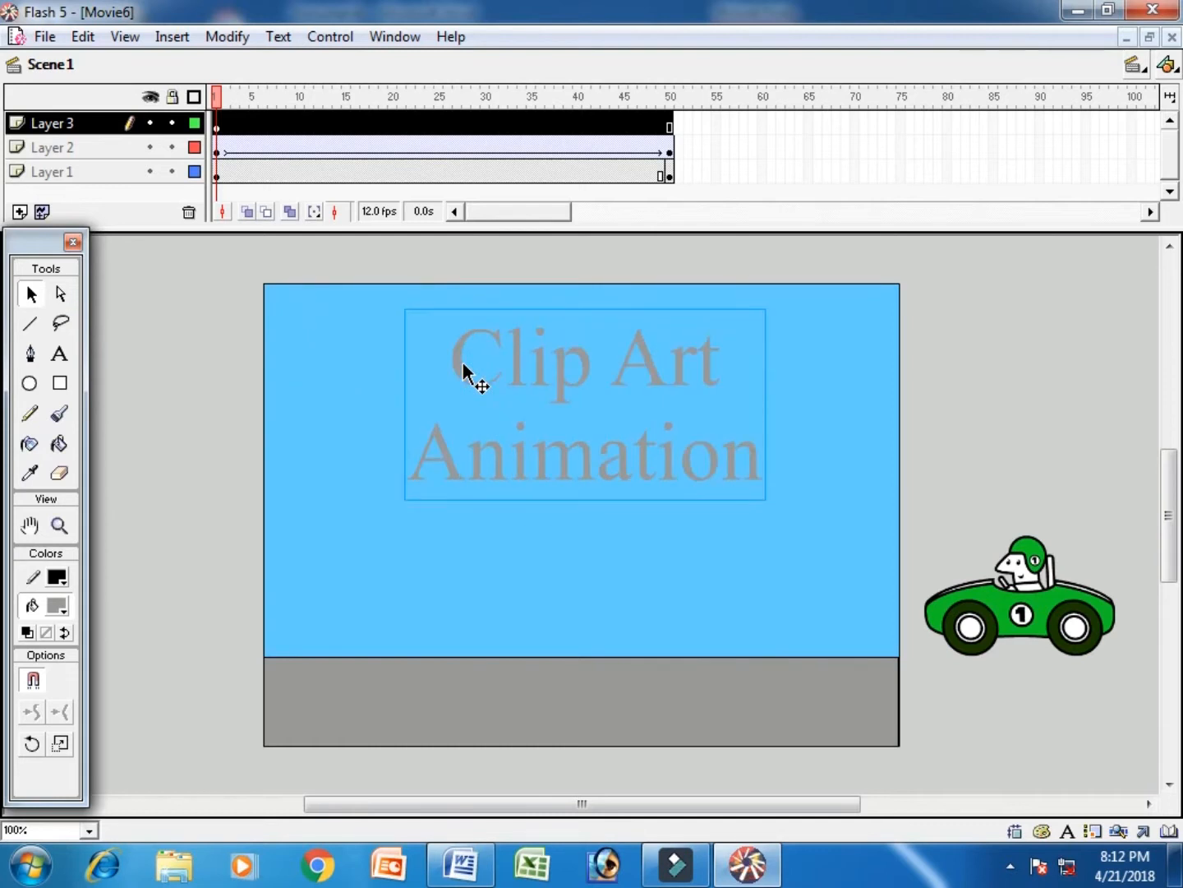
pyautogui.press('Left')
pyautogui.press('Left')
pyautogui.press('Left')
pyautogui.press('Left')
pyautogui.press('Left')
pyautogui.press('Left')
pyautogui.press('Left')
pyautogui.press('Left')
pyautogui.press('Left')
pyautogui.press('Left')
pyautogui.press('Left')
pyautogui.press('Left')
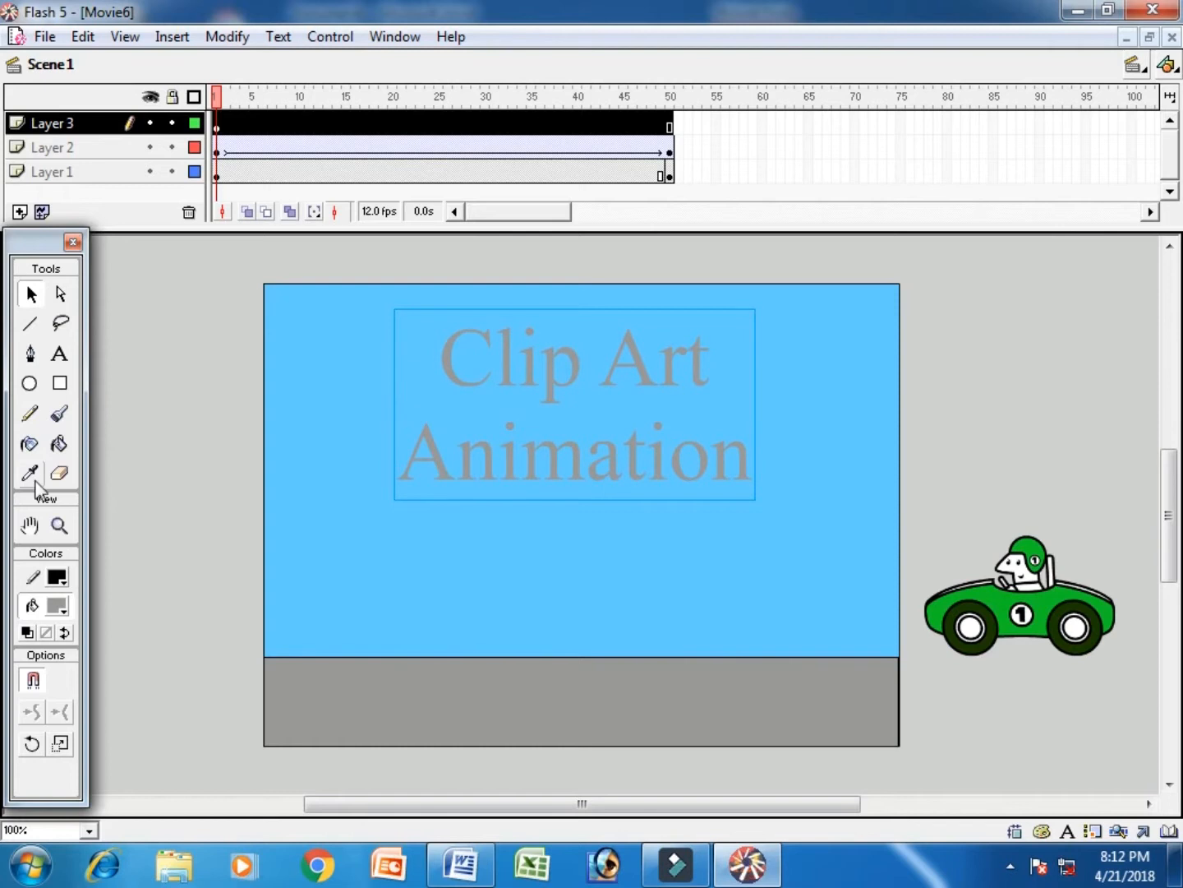
pyautogui.click(64, 608)
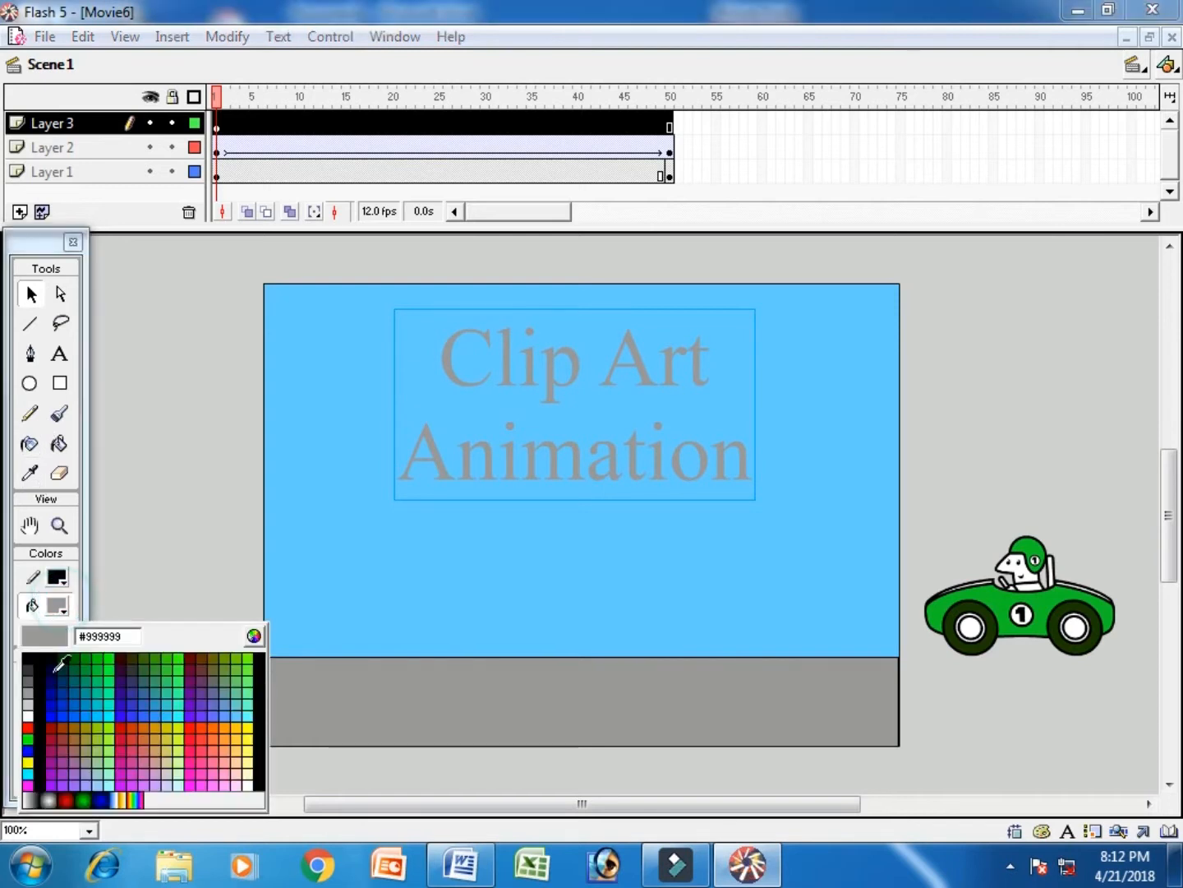
pyautogui.click(35, 711)
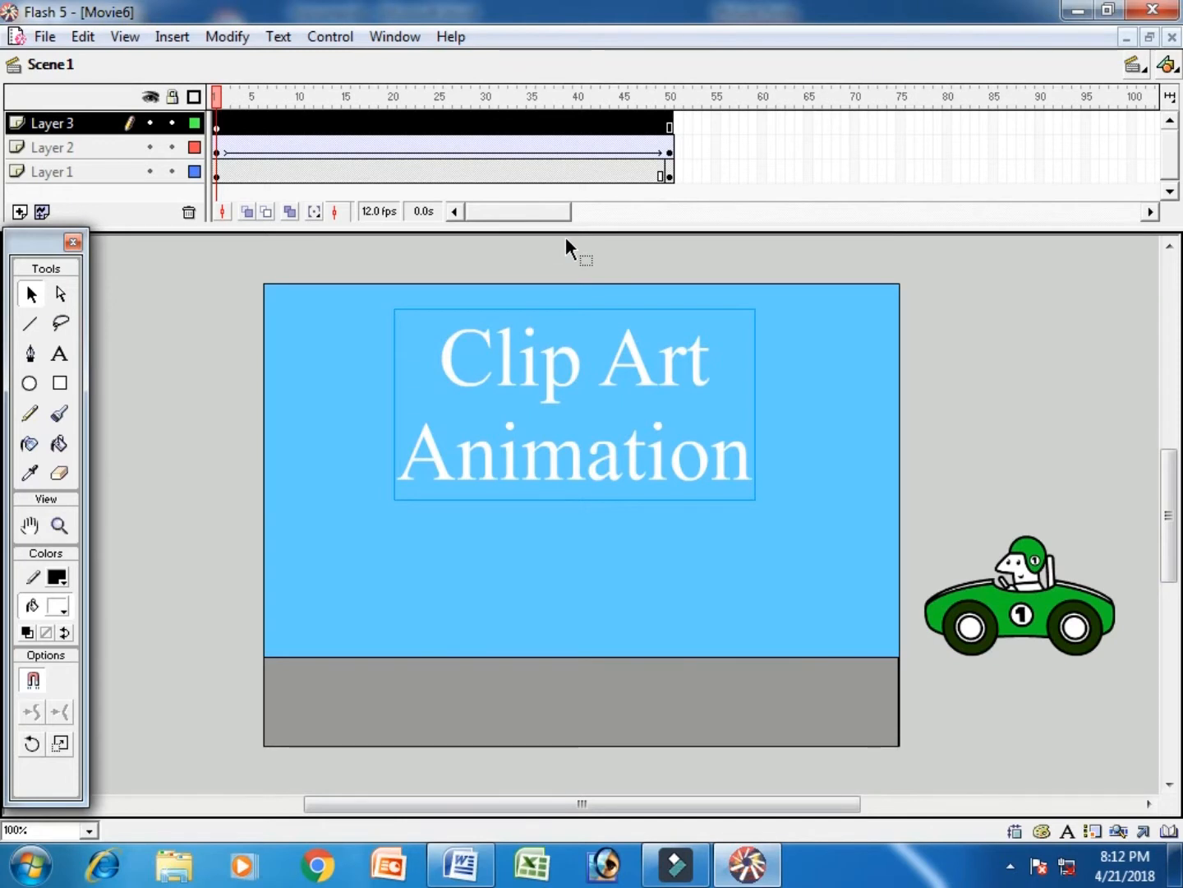
# - Insert keyframes on Layer 3 at frames 50, 15 and 30
pyautogui.click(669, 123)
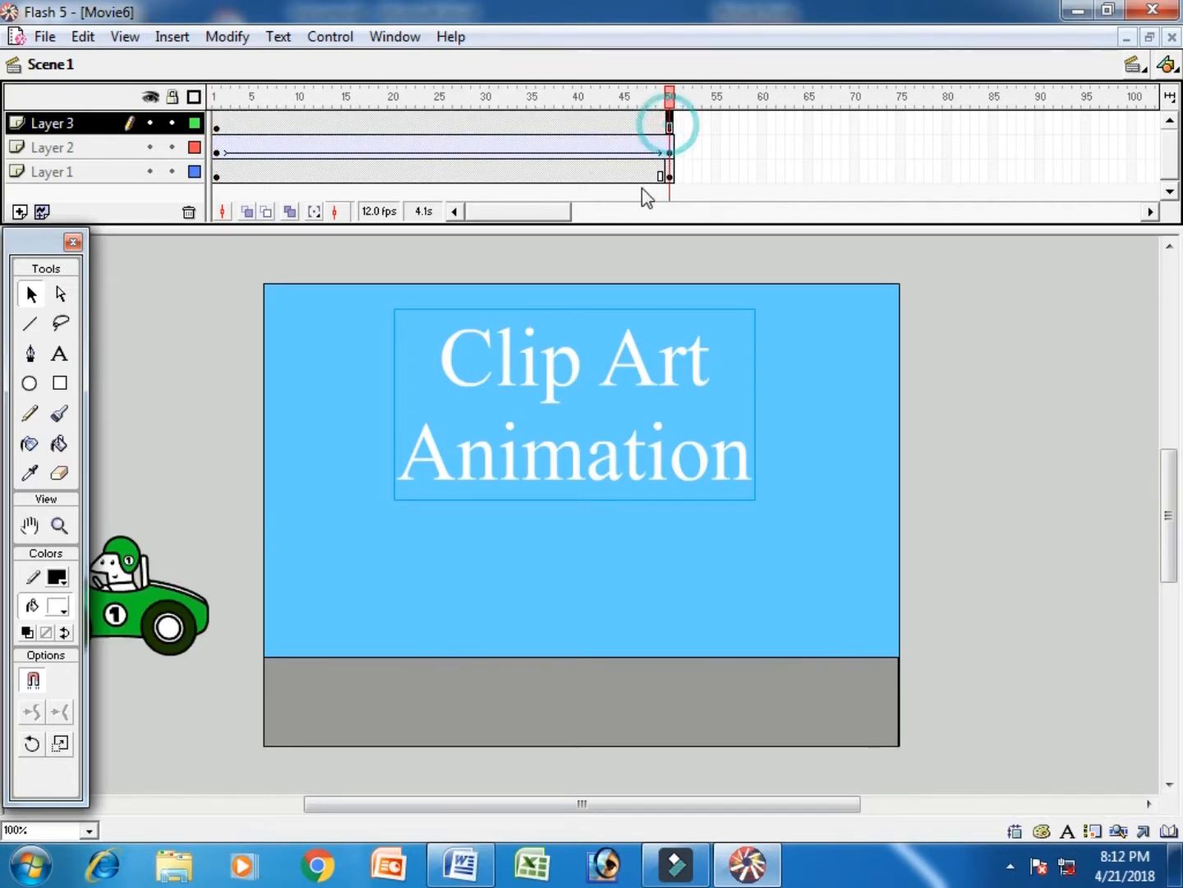
pyautogui.click(348, 125)
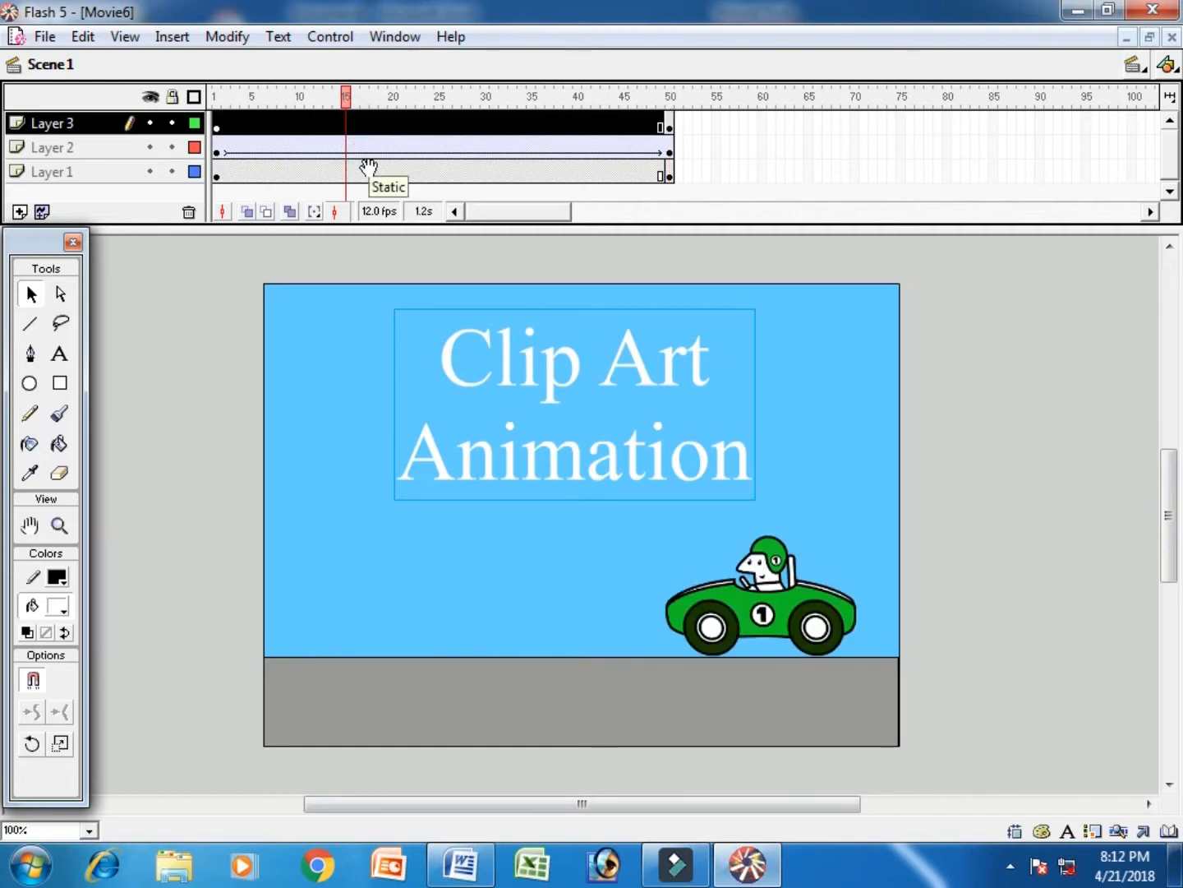
pyautogui.click(485, 125)
pyautogui.press('F6')
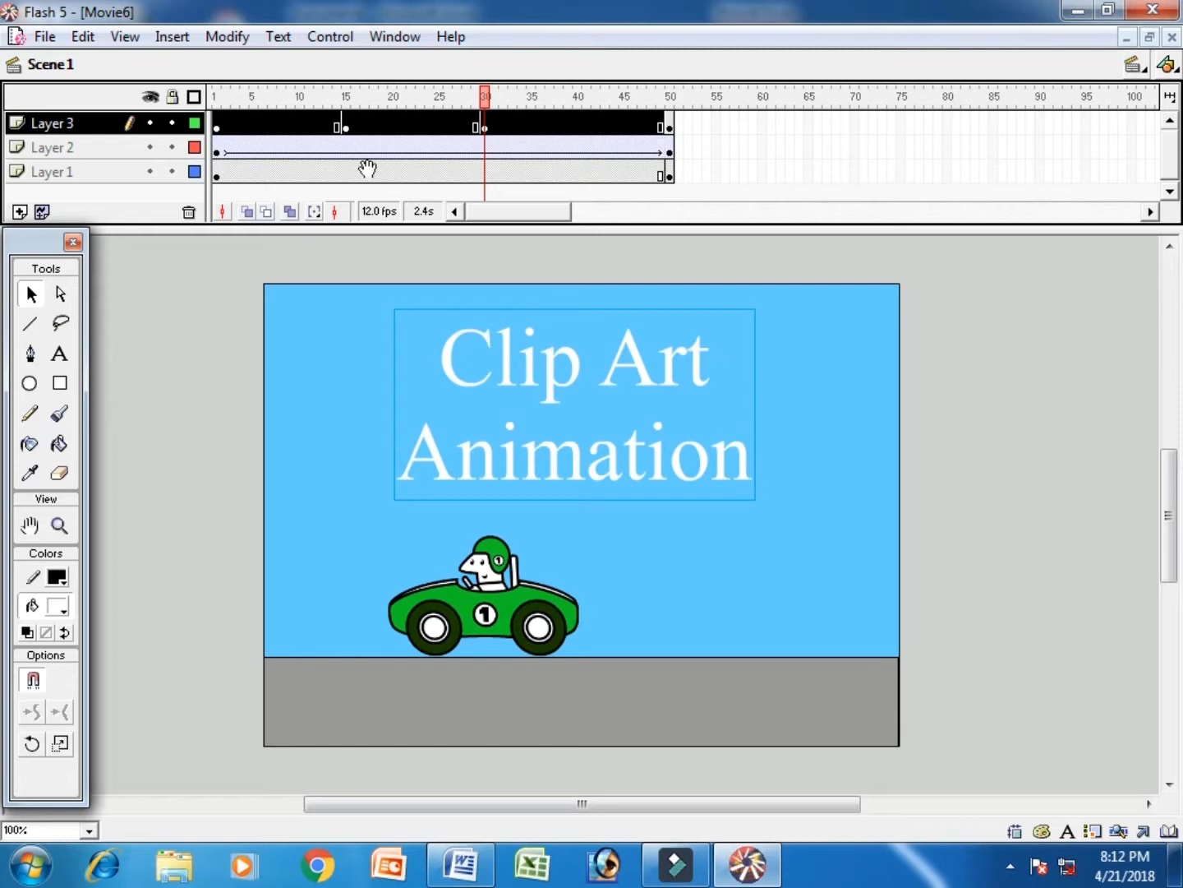
# - Change the title text on Layer 3's frame 15 keyframe to dark red
pyautogui.click(346, 128)
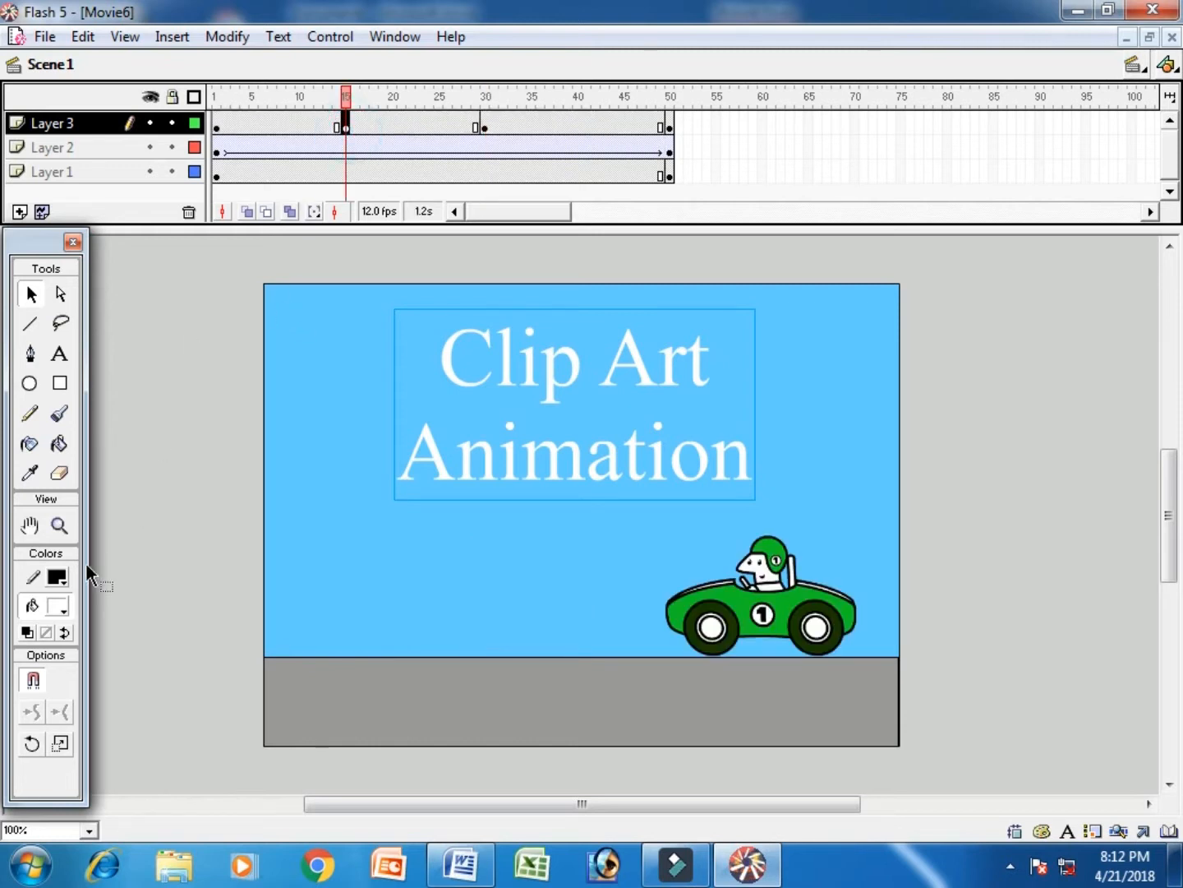
pyautogui.click(63, 604)
pyautogui.click(50, 718)
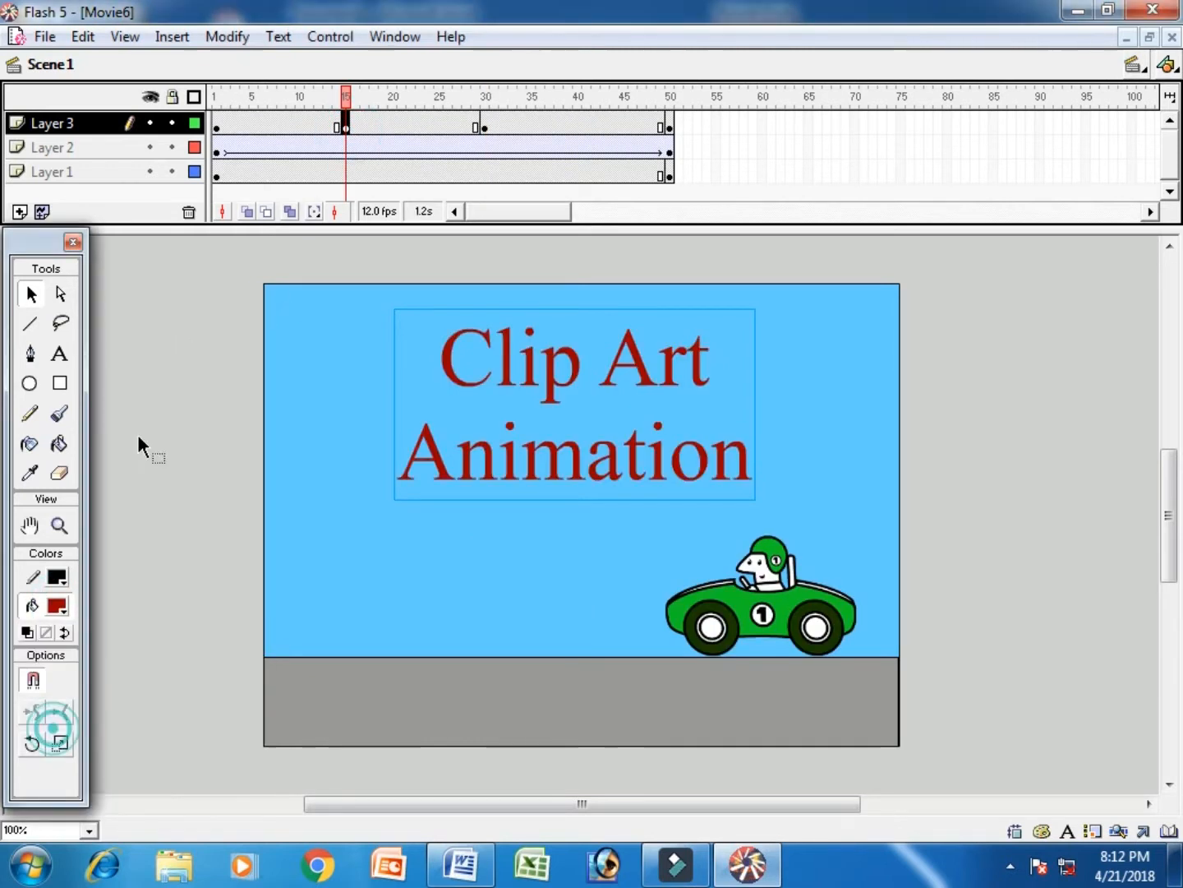
# - Change the title text on Layer 3's frame 50 keyframe to yellow, then test the movie
pyautogui.click(668, 128)
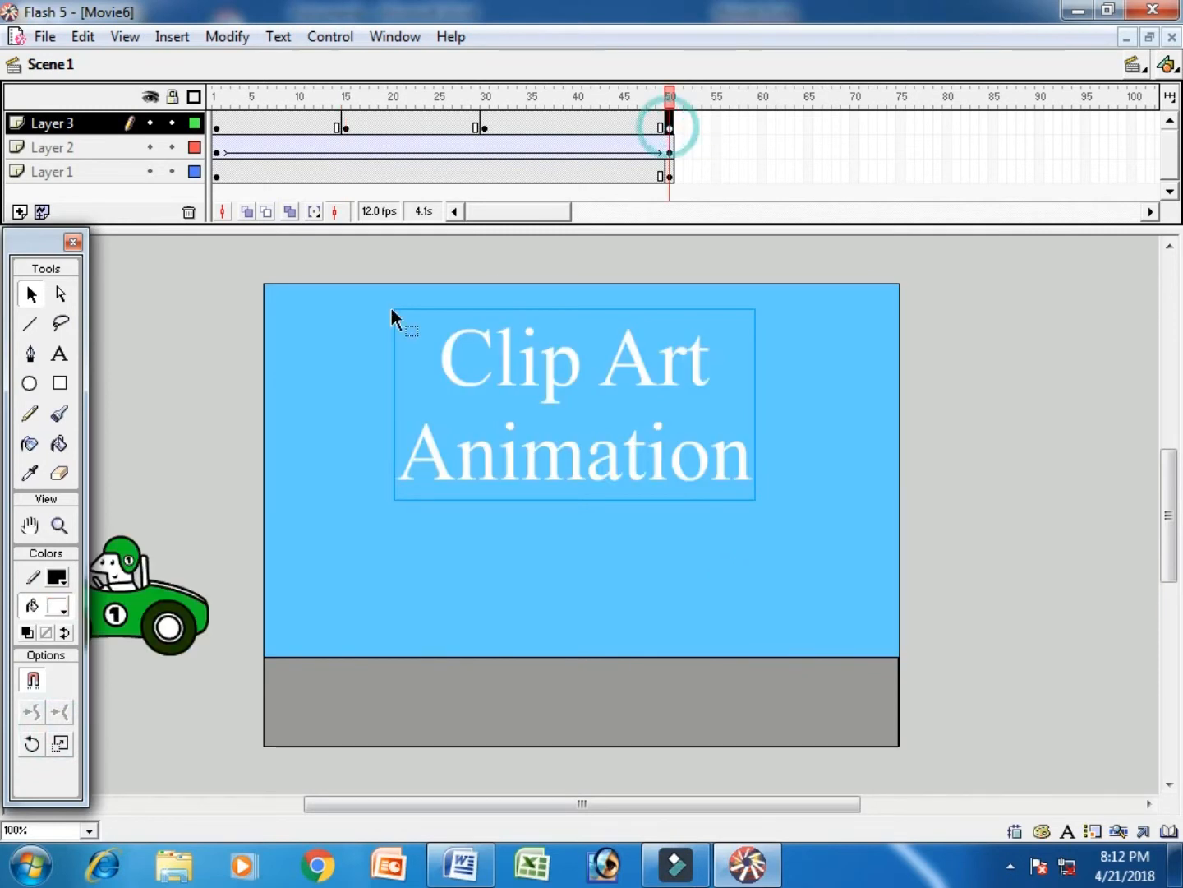
pyautogui.click(55, 606)
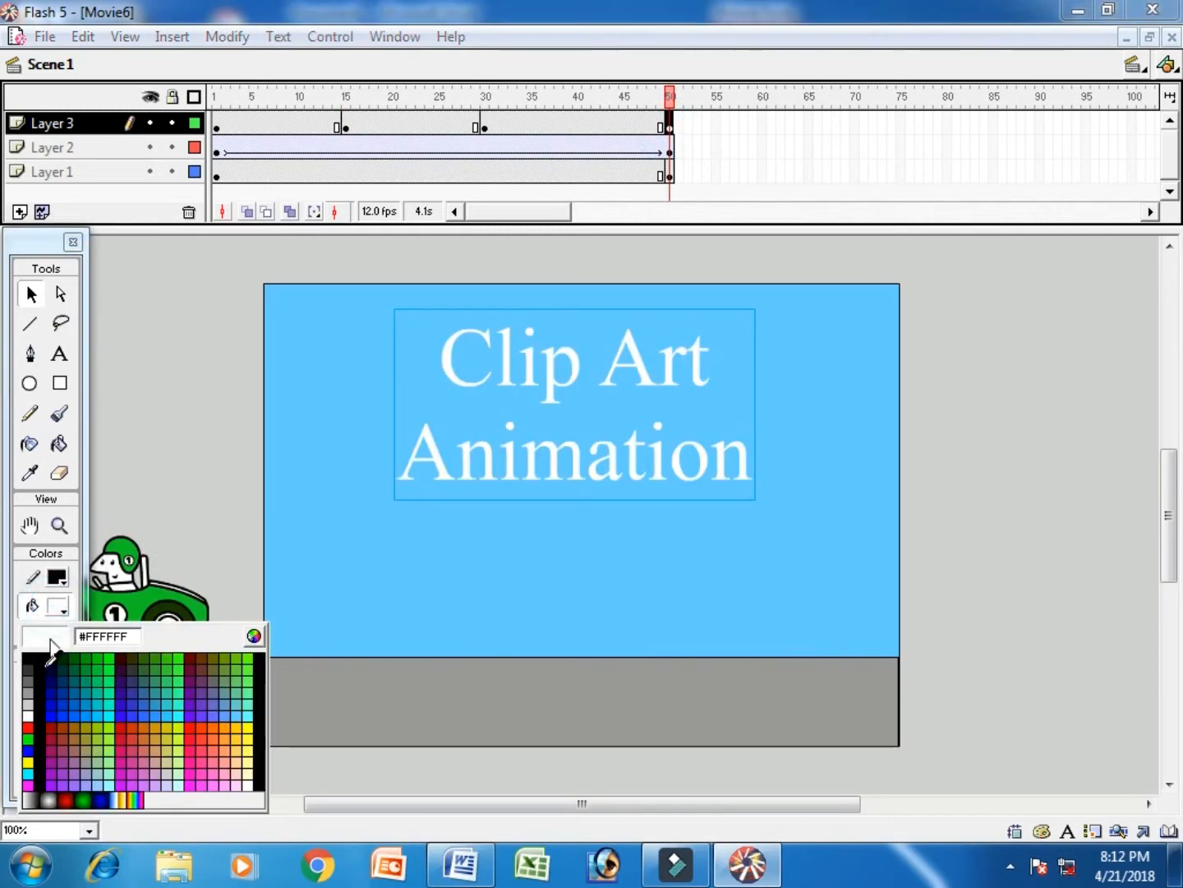
pyautogui.click(25, 763)
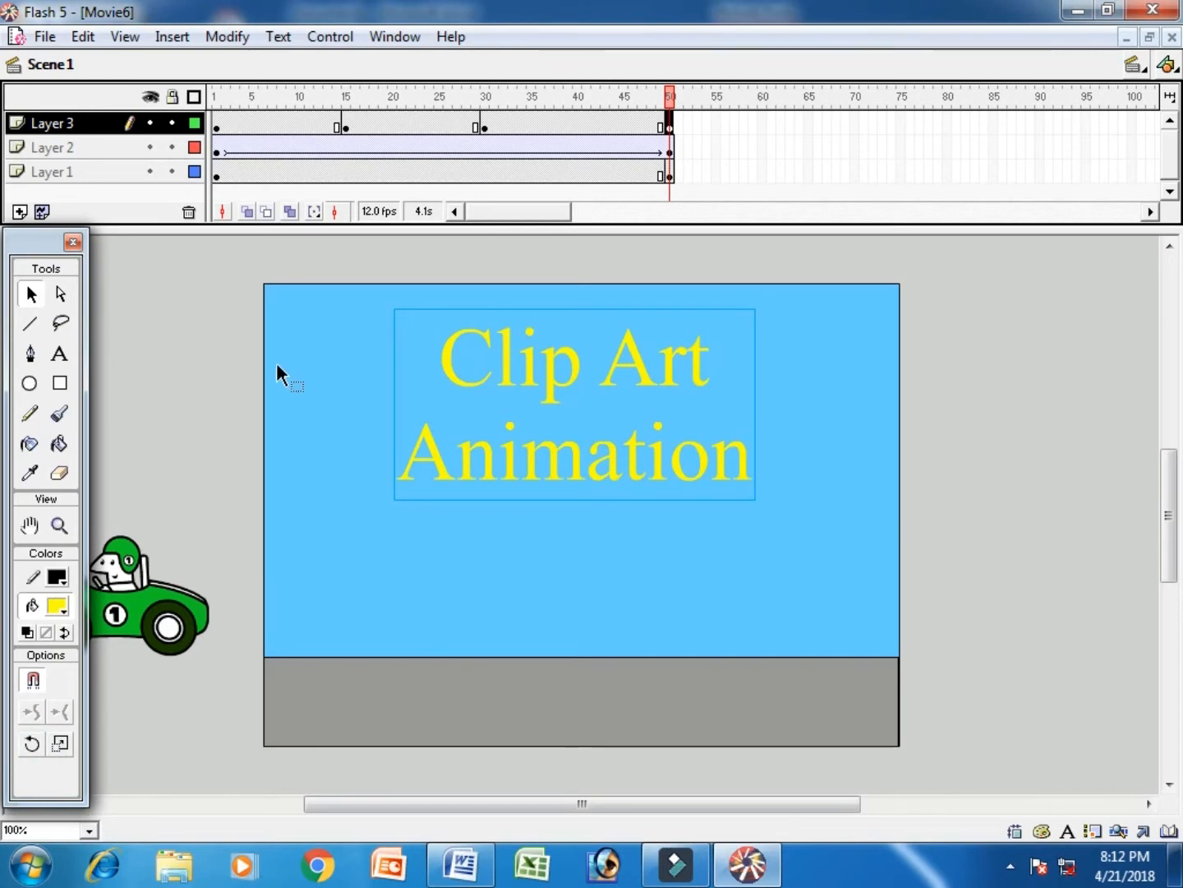
pyautogui.hotkey('ctrl', 'Return')
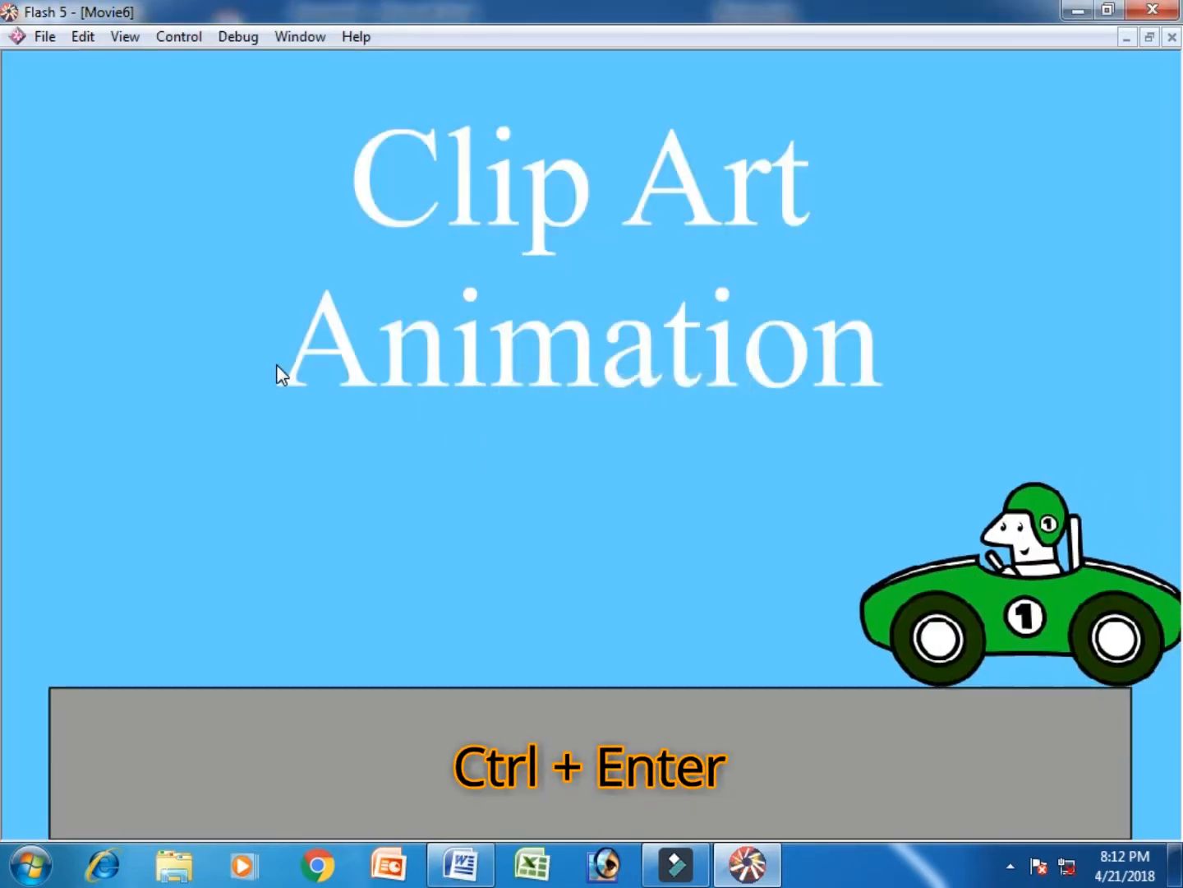